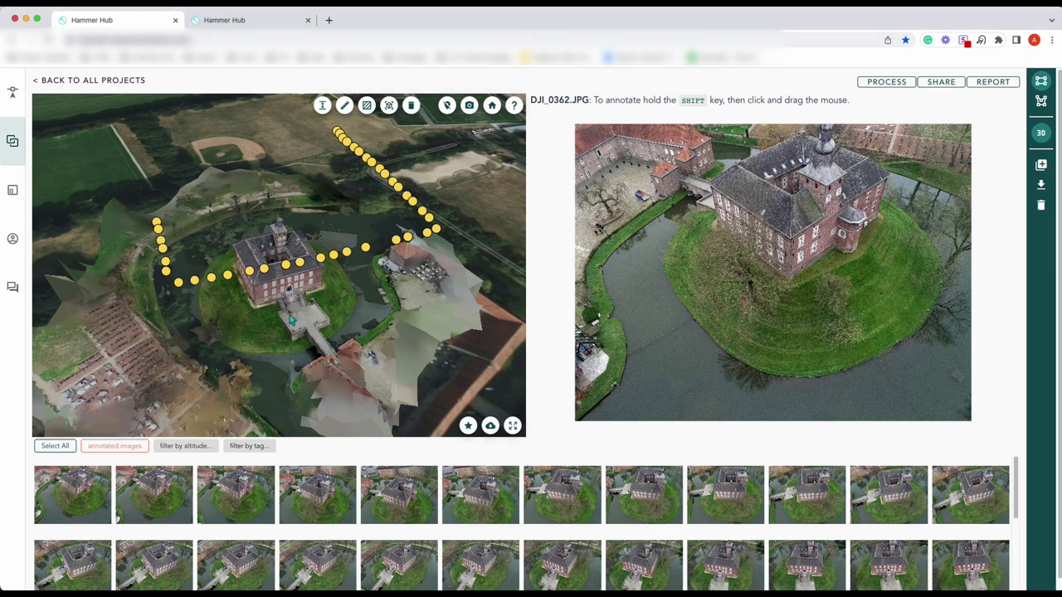
# Hide the captured image positions and inspect the castle's 3D model from several sides
pyautogui.moveTo(291, 319); pyautogui.dragTo(310, 238)
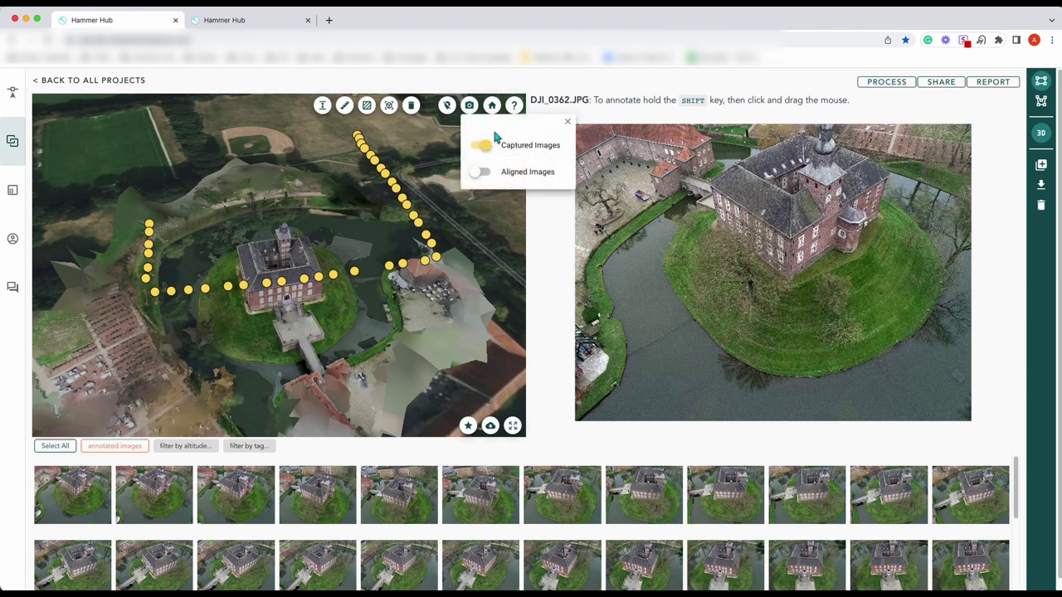
pyautogui.click(568, 122)
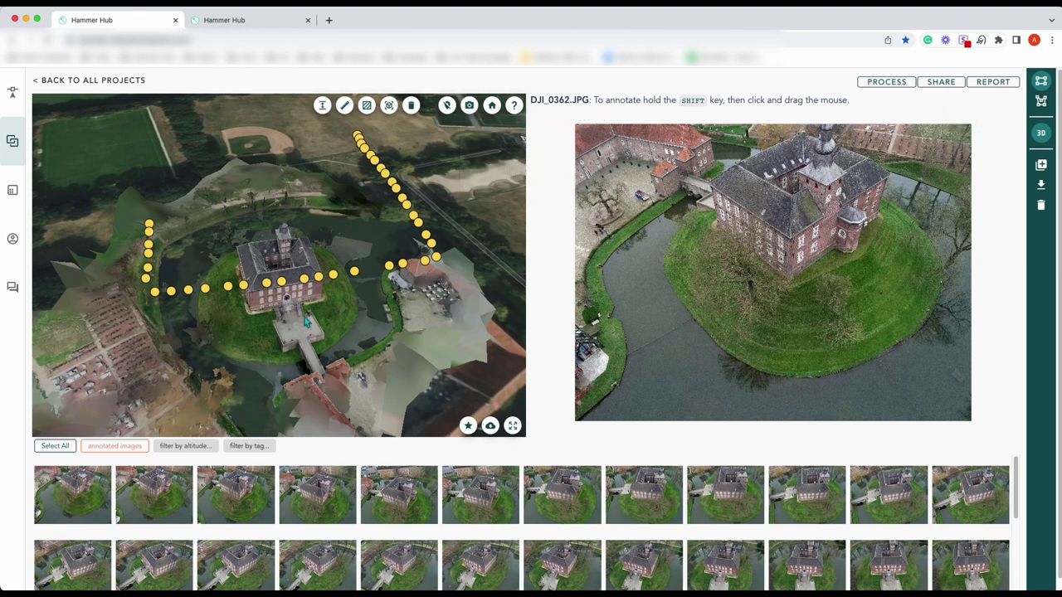
pyautogui.moveTo(305, 318)
pyautogui.mouseDown()
pyautogui.moveTo(349, 320)
pyautogui.moveTo(382, 303)
pyautogui.moveTo(306, 312)
pyautogui.moveTo(312, 301)
pyautogui.mouseUp()
pyautogui.moveTo(315, 277); pyautogui.dragTo(395, 267, button='middle')
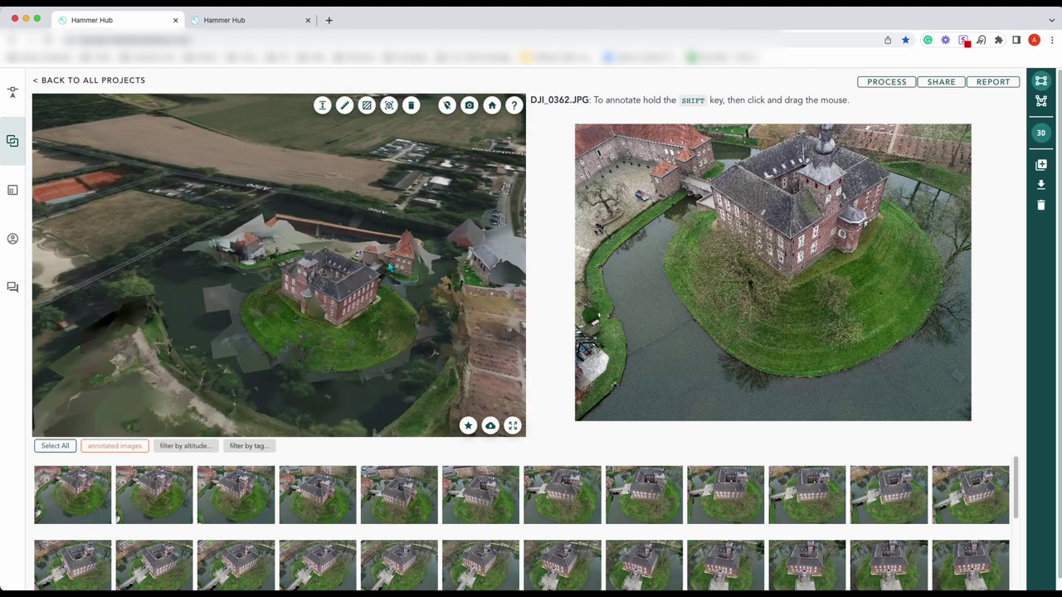
pyautogui.moveTo(50, 140)
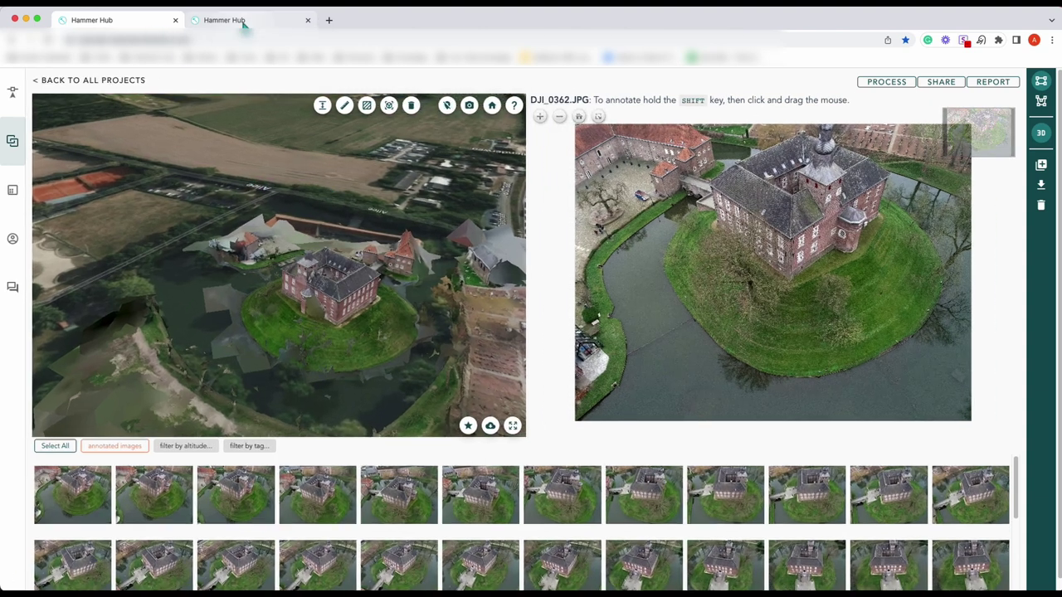
# In the mission file's browser tab, add a 3D Modelling task with a four-corner polygon enclosing the castle and its island
pyautogui.click(243, 23)
pyautogui.moveTo(116, 126)
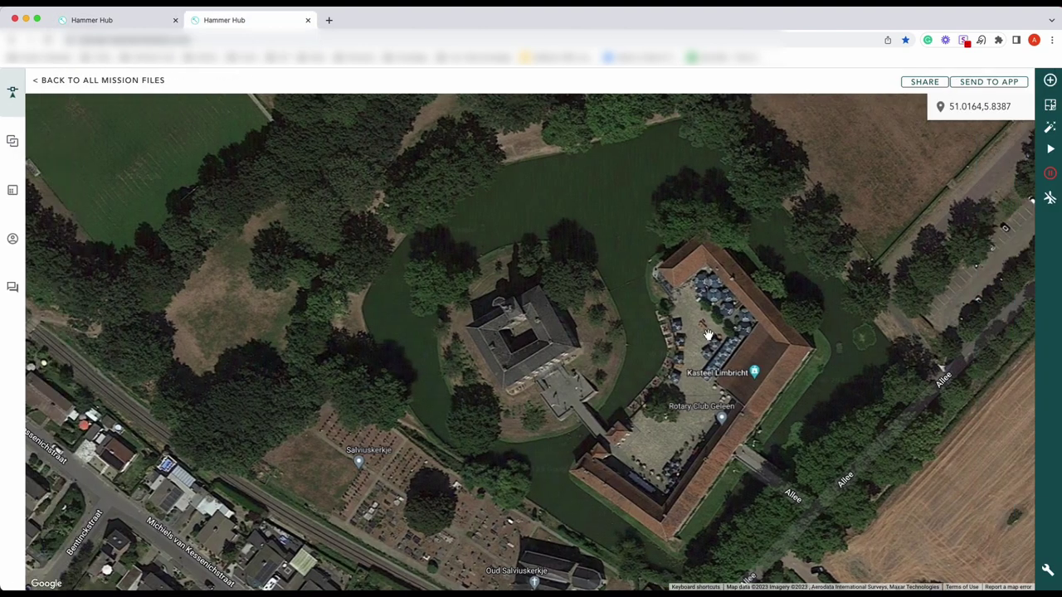
pyautogui.scroll(2, 523, 332)
pyautogui.scroll(-2, 523, 332)
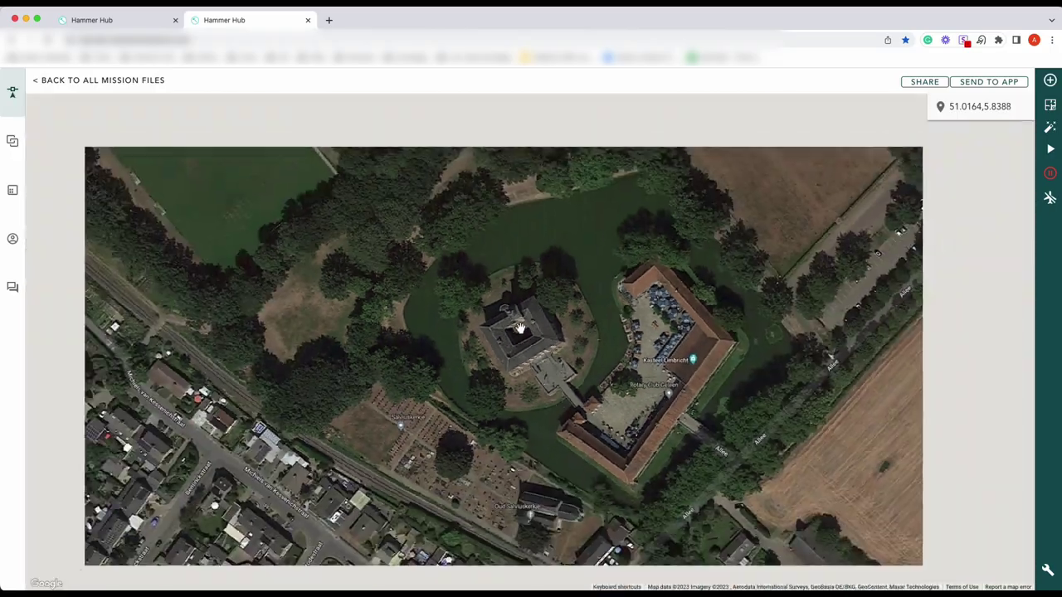
pyautogui.scroll(2, 522, 332)
pyautogui.scroll(-2, 581, 374)
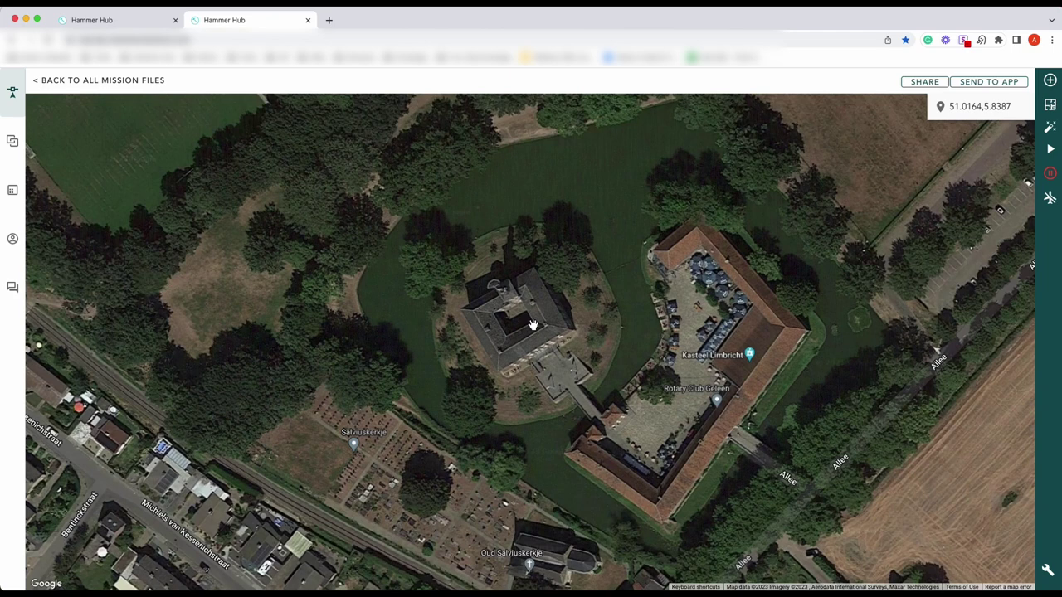
pyautogui.moveTo(487, 309); pyautogui.dragTo(502, 285)
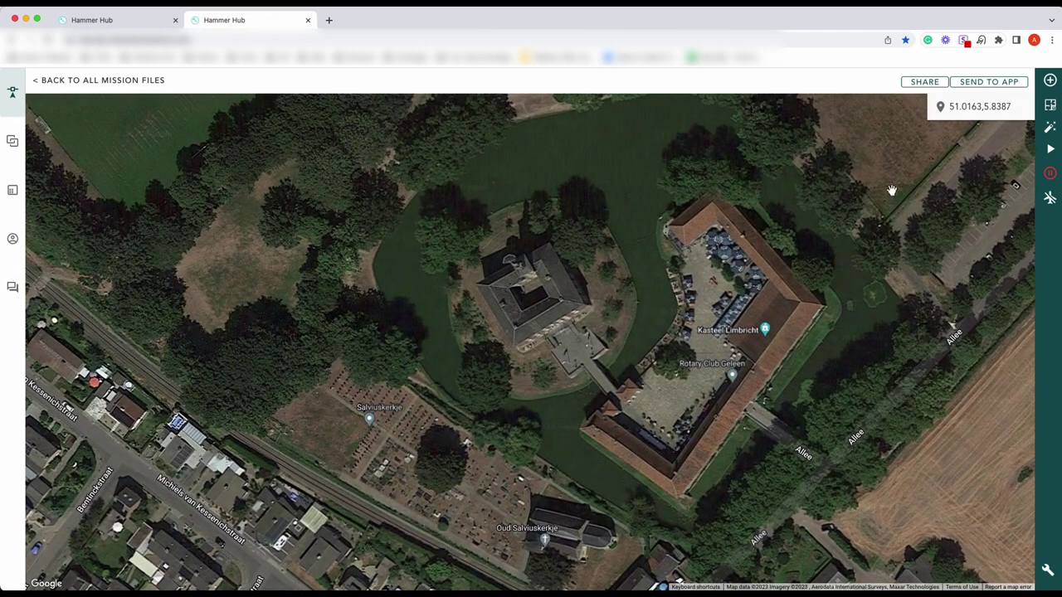
pyautogui.click(1051, 80)
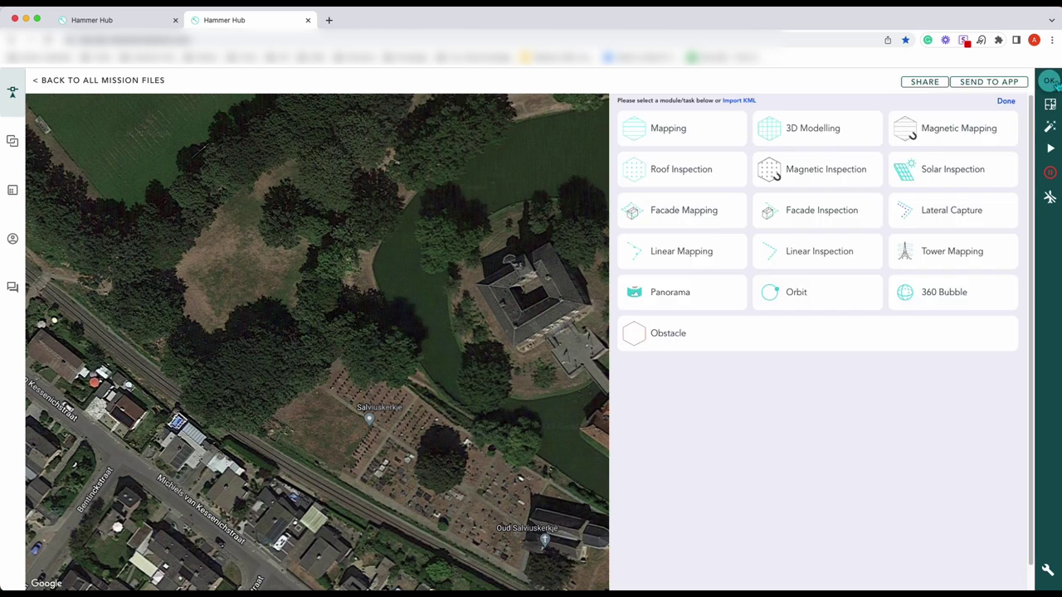
pyautogui.click(811, 133)
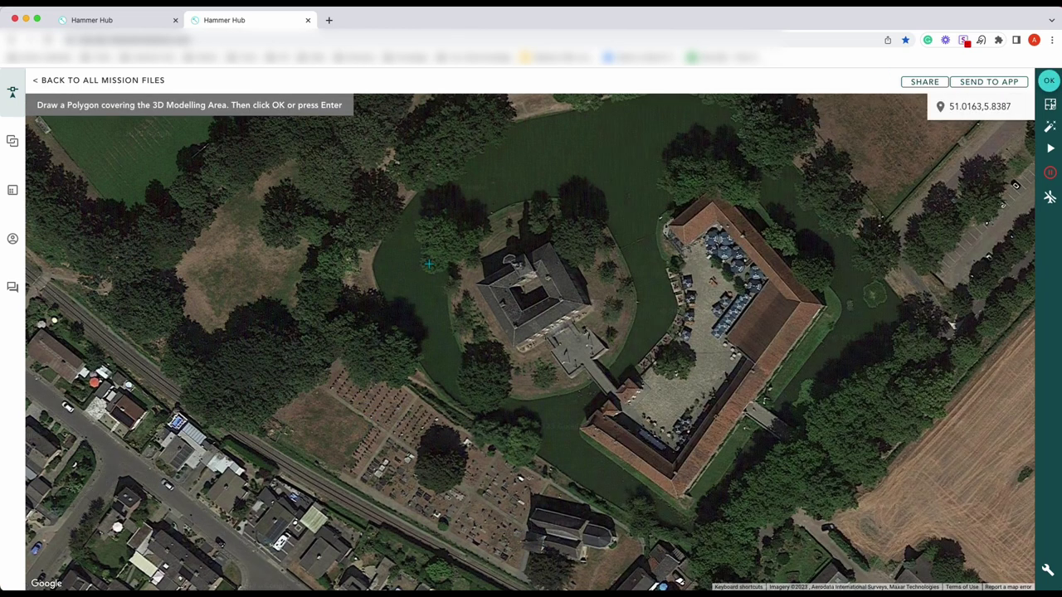
pyautogui.click(576, 196)
pyautogui.click(646, 336)
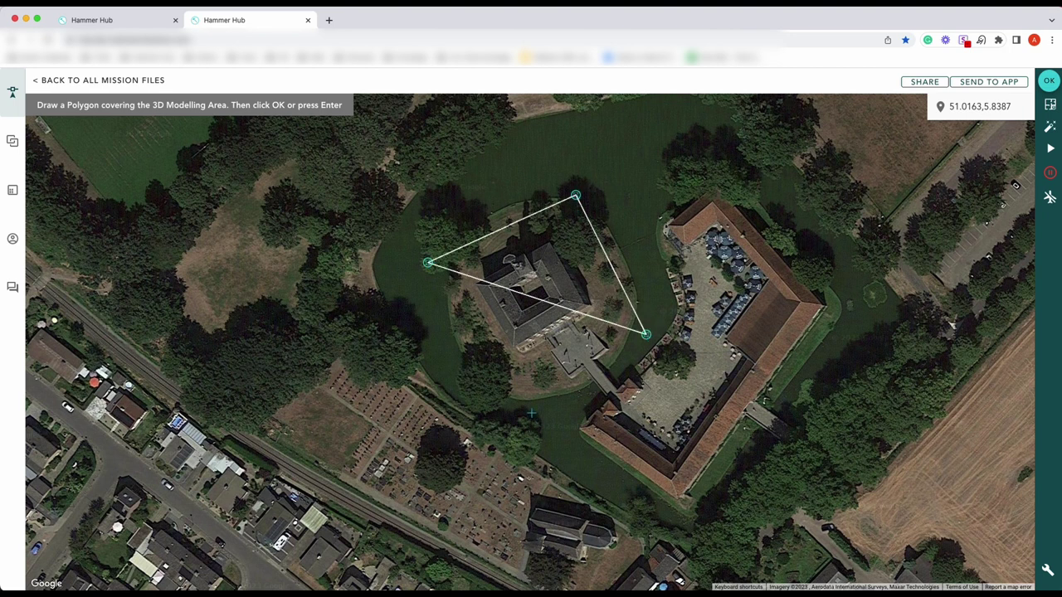
pyautogui.click(495, 404)
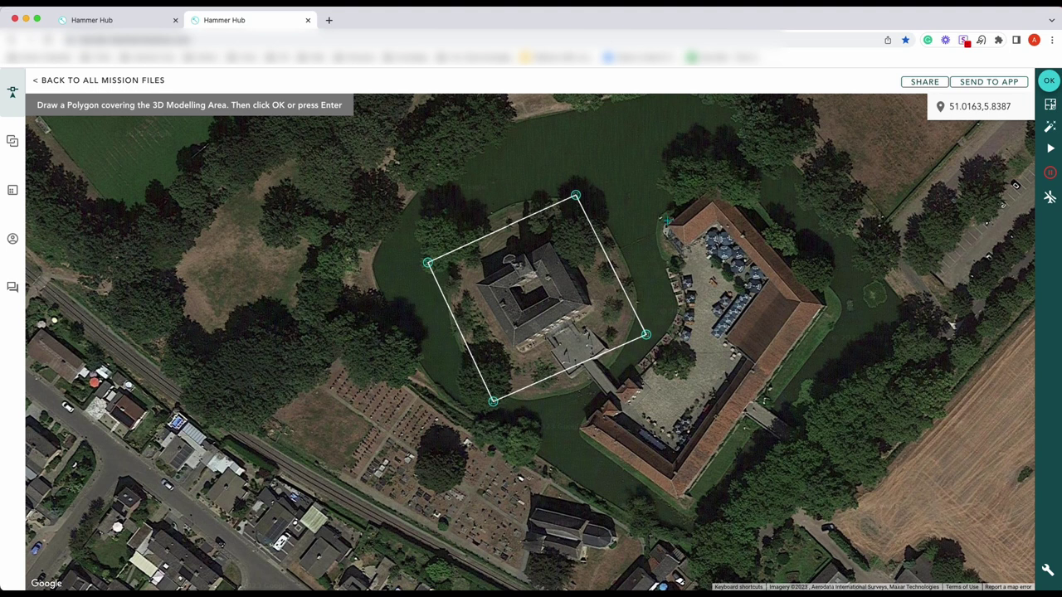
pyautogui.click(1049, 82)
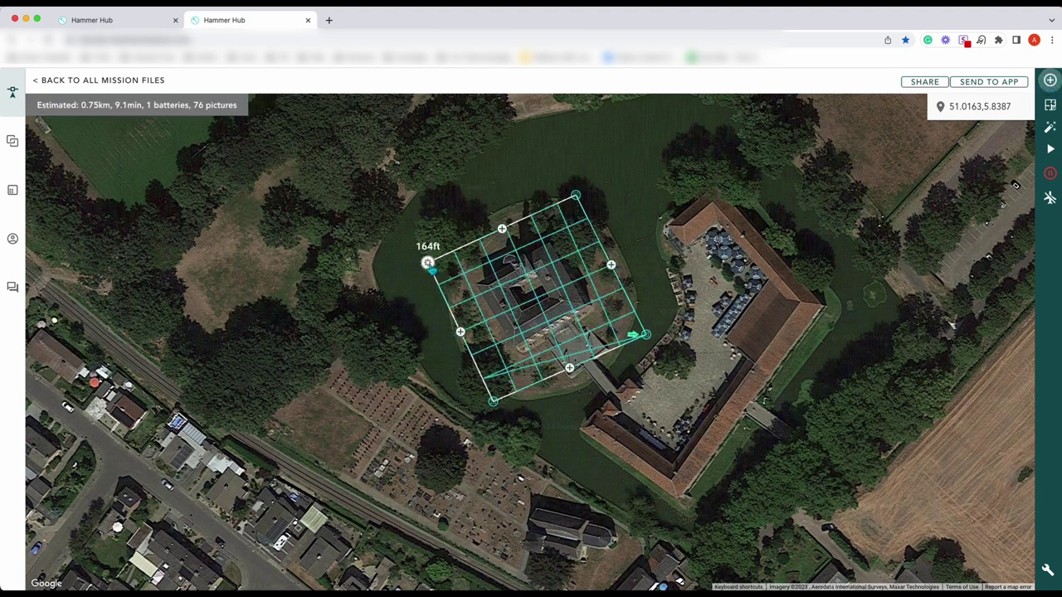
# Set the 3D Modelling mission's altitude to 120 ft and its ground offset to 40 ft
pyautogui.click(428, 264)
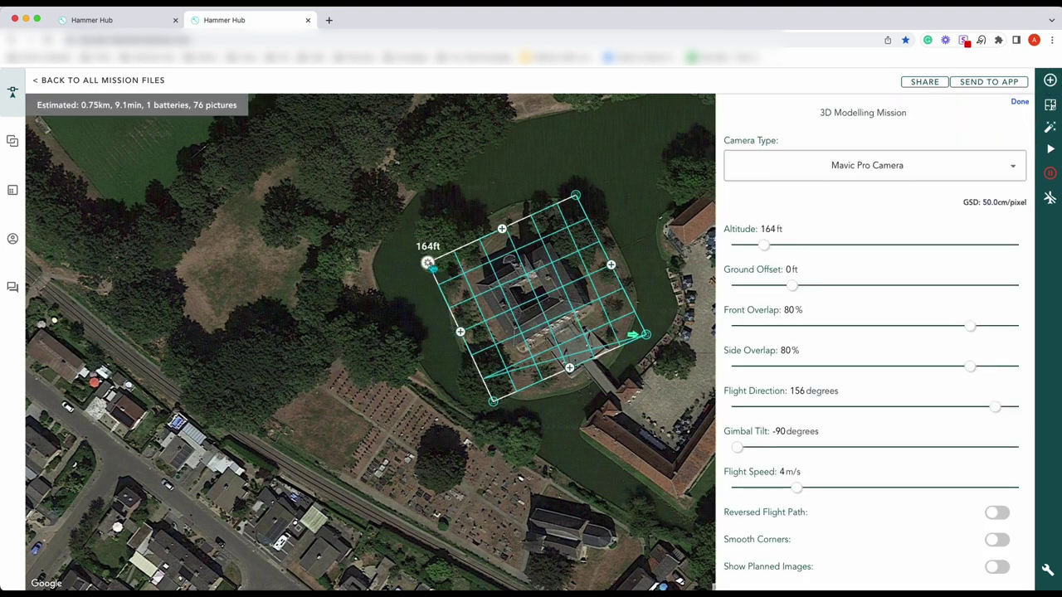
pyautogui.doubleClick(763, 229)
pyautogui.write('120')
pyautogui.press('Tab')
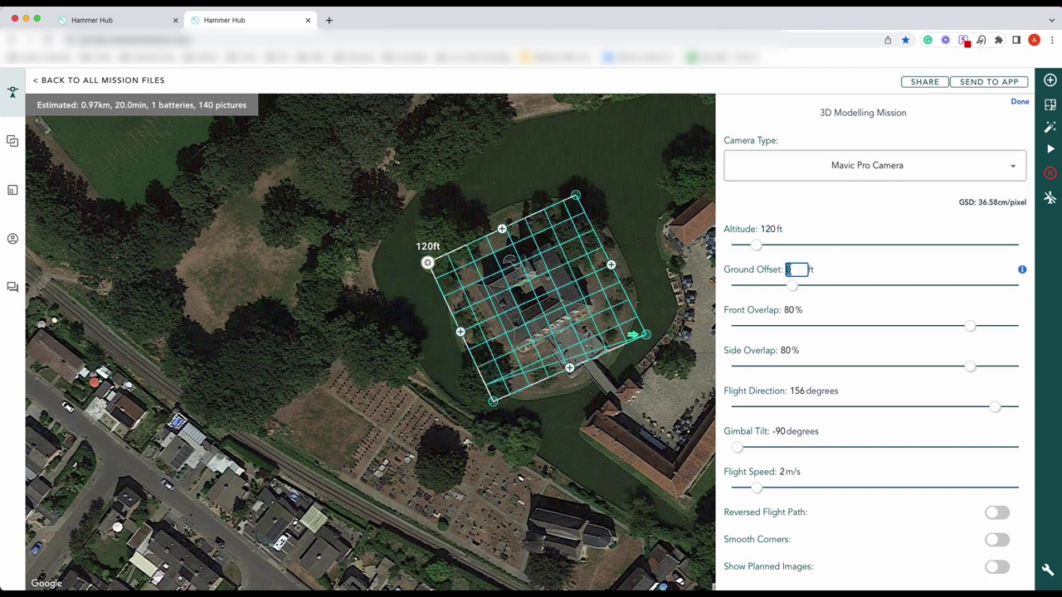
pyautogui.write('40')
pyautogui.press('Return')
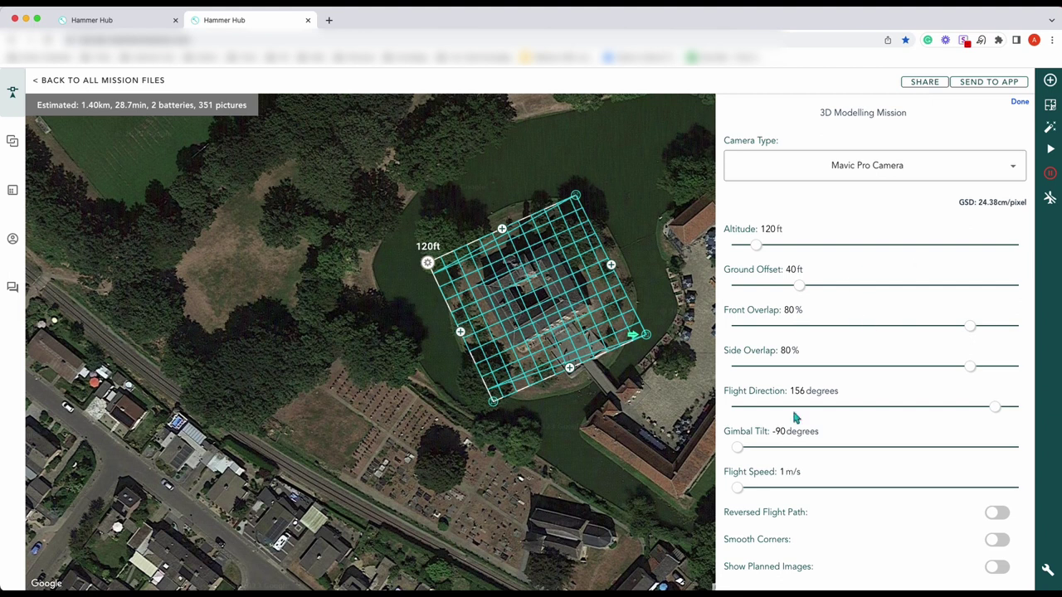
# Enable Smooth Corners and choose the Mavic 2 Pro Camera for the 3D Modelling mission
pyautogui.click(1004, 543)
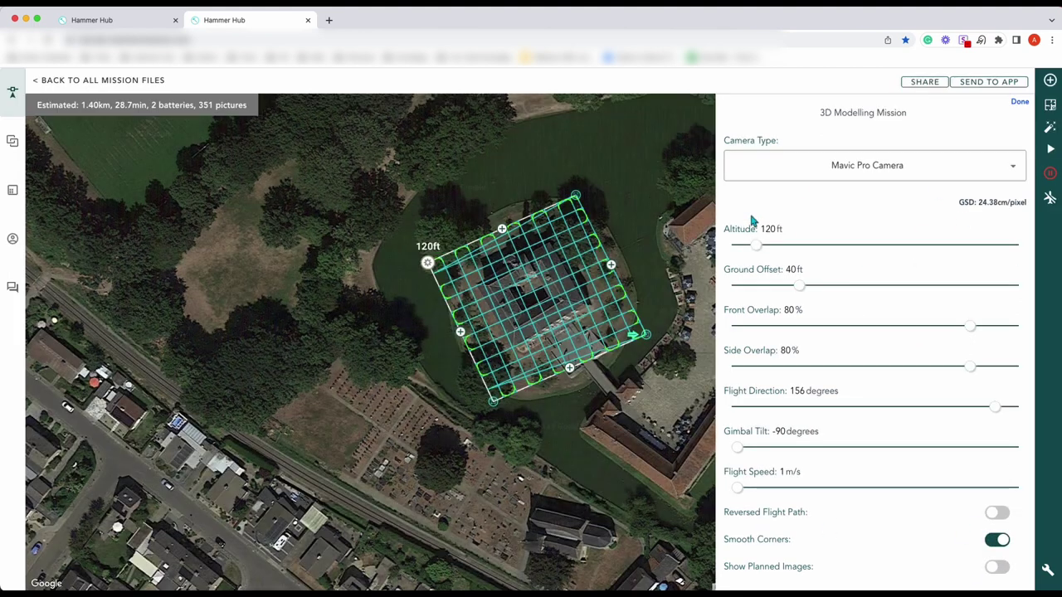
pyautogui.click(995, 159)
pyautogui.click(789, 279)
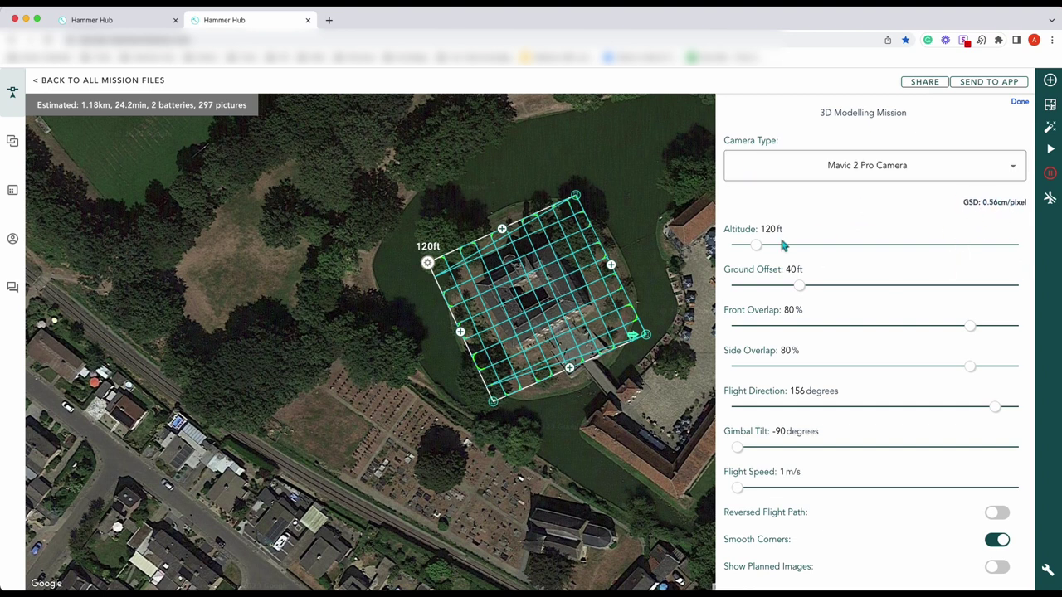
pyautogui.click(1019, 102)
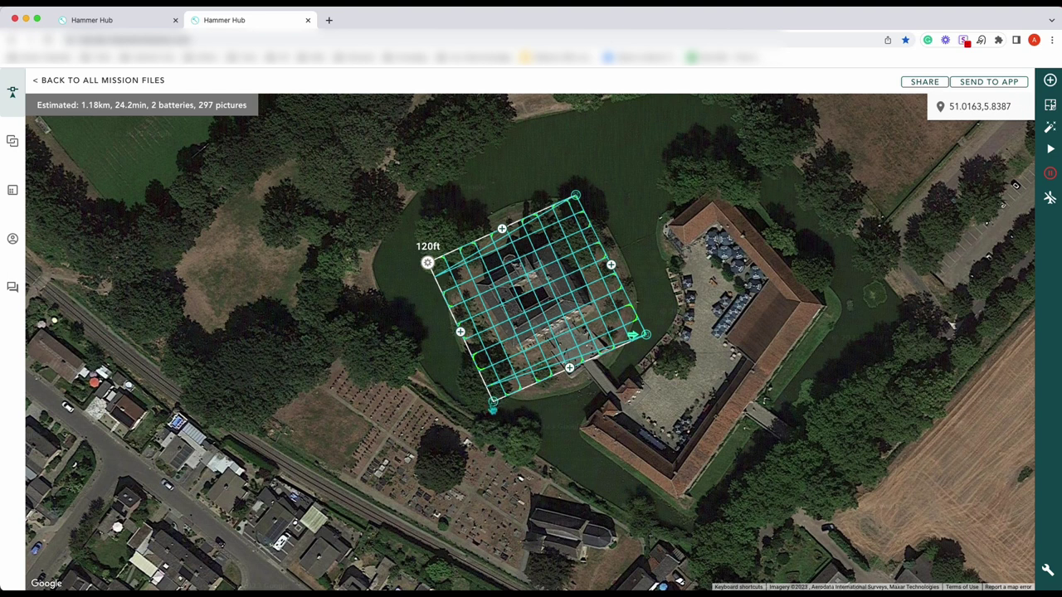
# Nudge the polygon's southernmost corner slightly outward so the flight path starts at that corner
pyautogui.moveTo(495, 404); pyautogui.dragTo(498, 407)
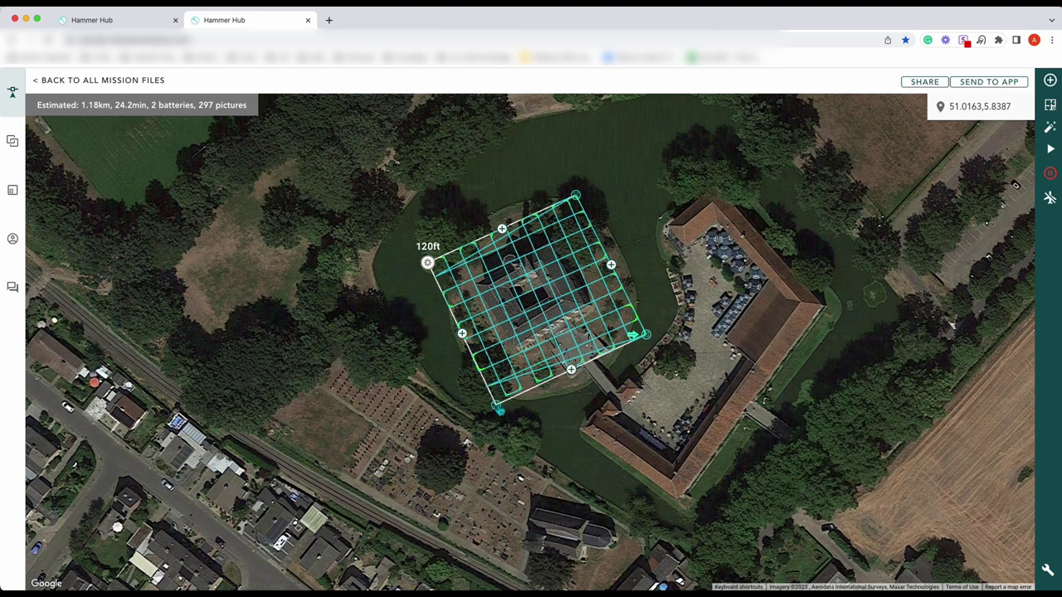
pyautogui.click(499, 409)
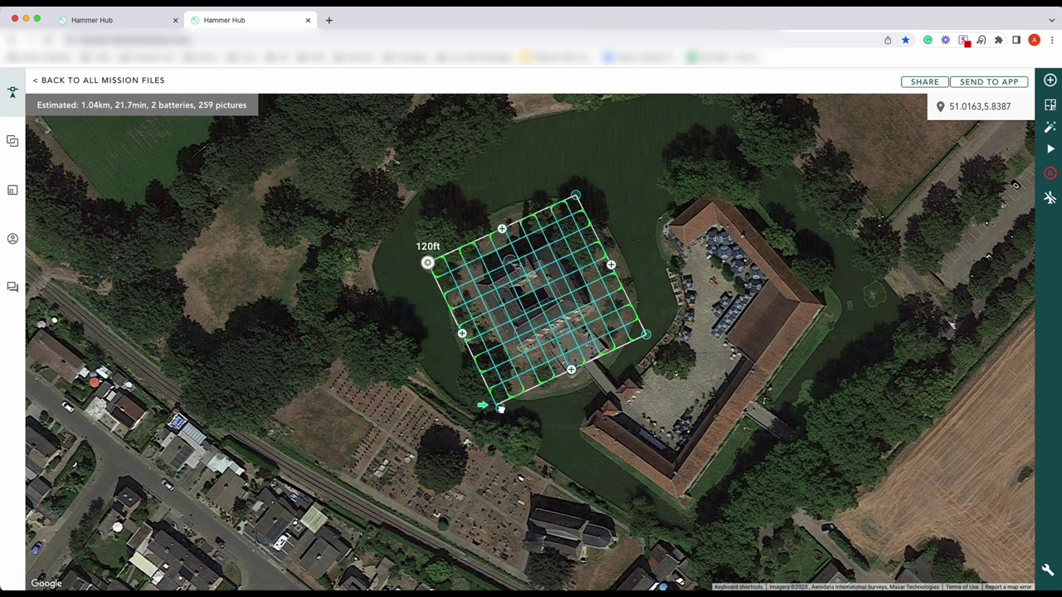
pyautogui.moveTo(501, 410); pyautogui.dragTo(504, 414)
pyautogui.click(504, 414)
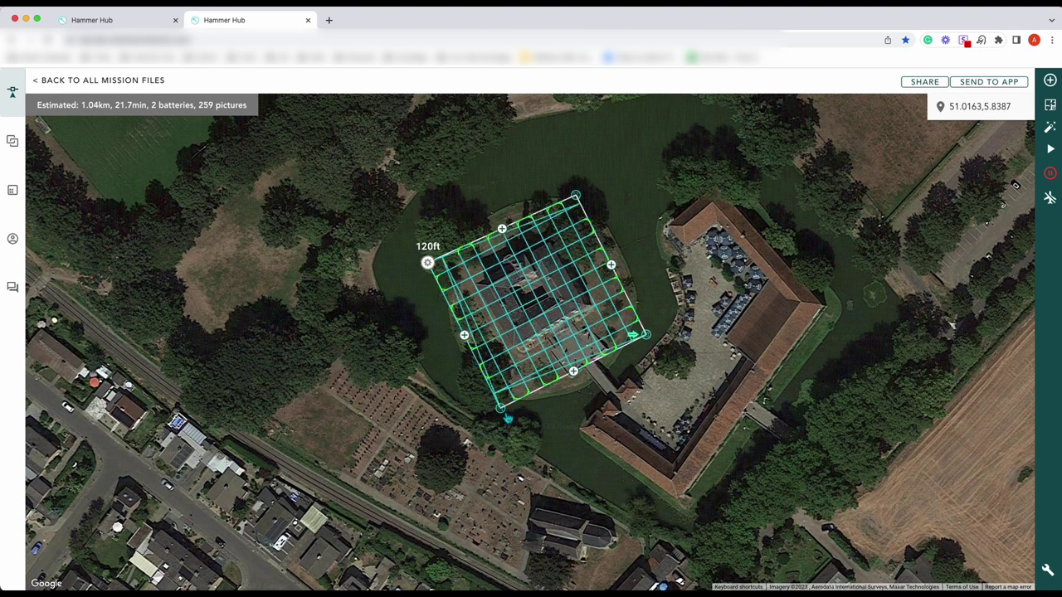
pyautogui.moveTo(501, 410); pyautogui.dragTo(504, 415)
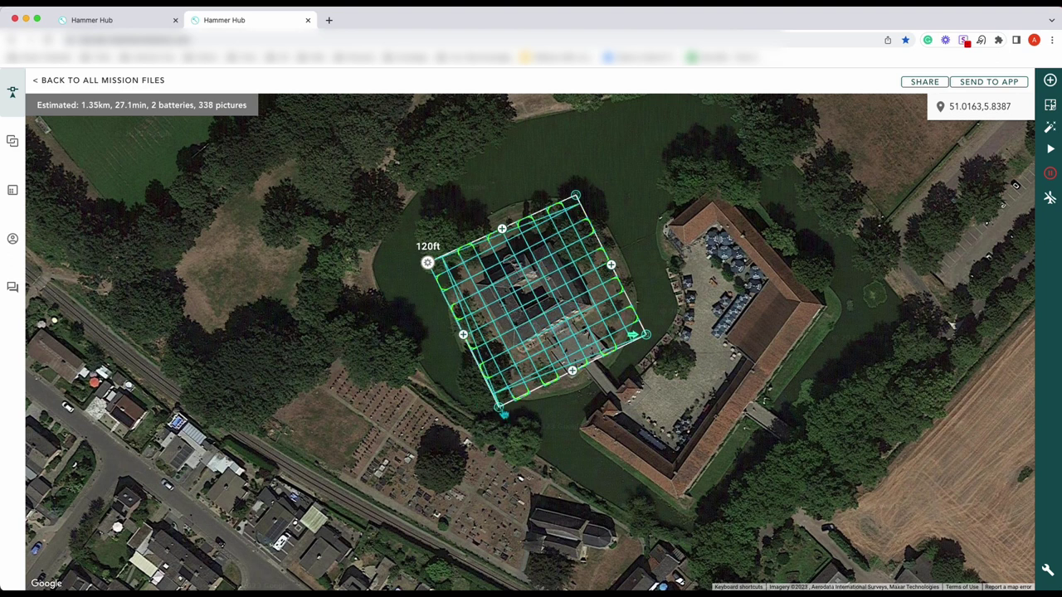
pyautogui.click(504, 414)
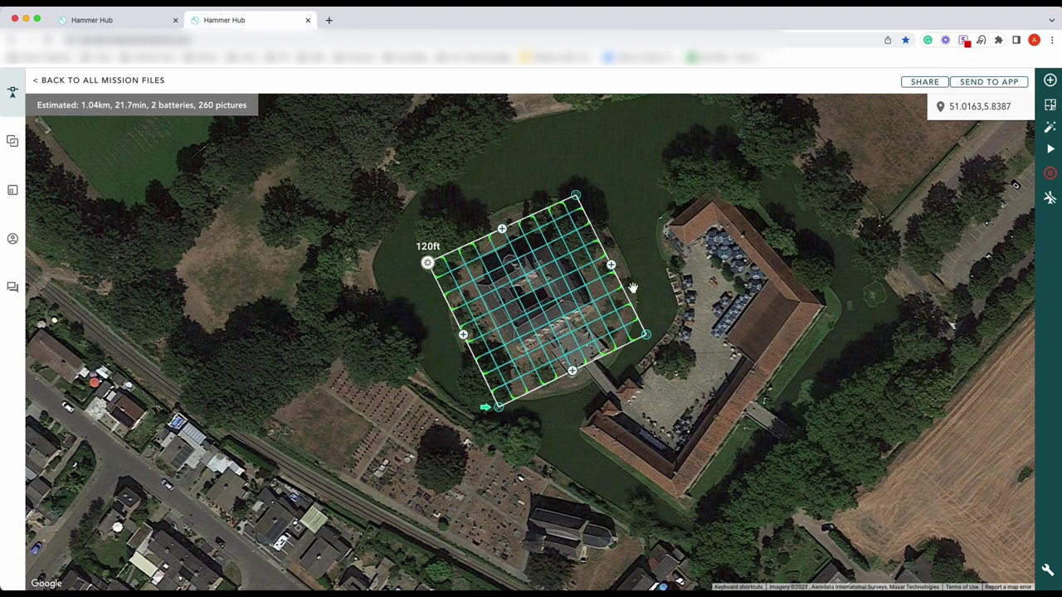
# Check the castle model in its data project and import the previous 3D model "The Castle 3D Planning" into the mission file
pyautogui.click(96, 20)
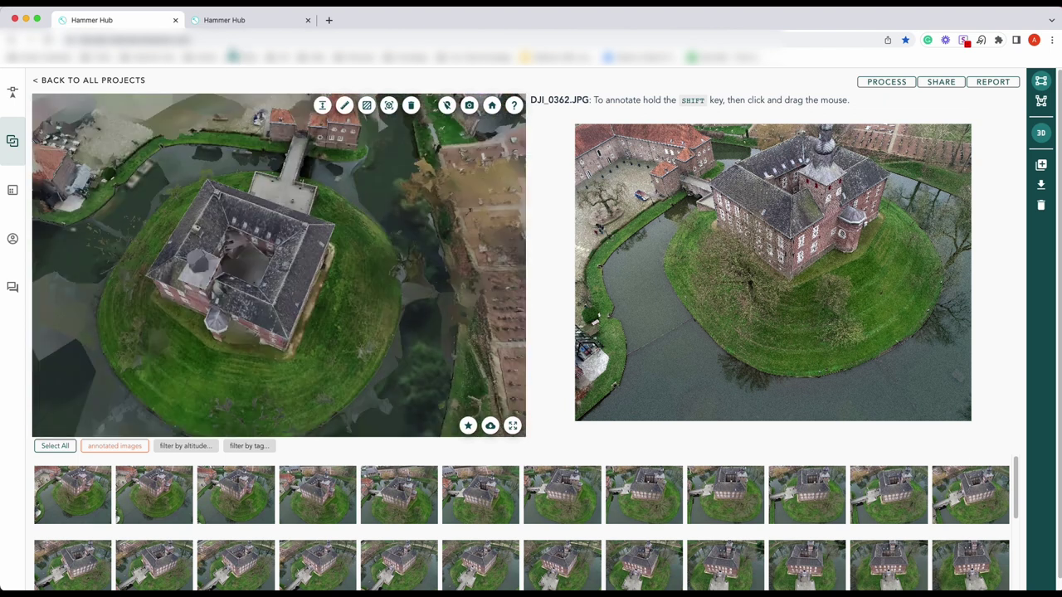
pyautogui.click(249, 20)
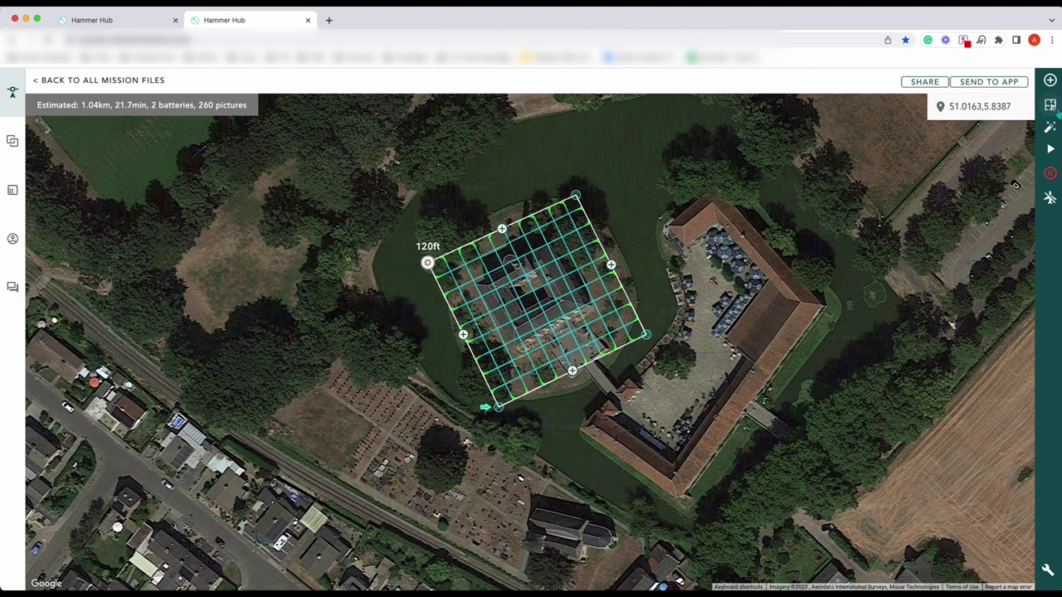
pyautogui.click(1050, 106)
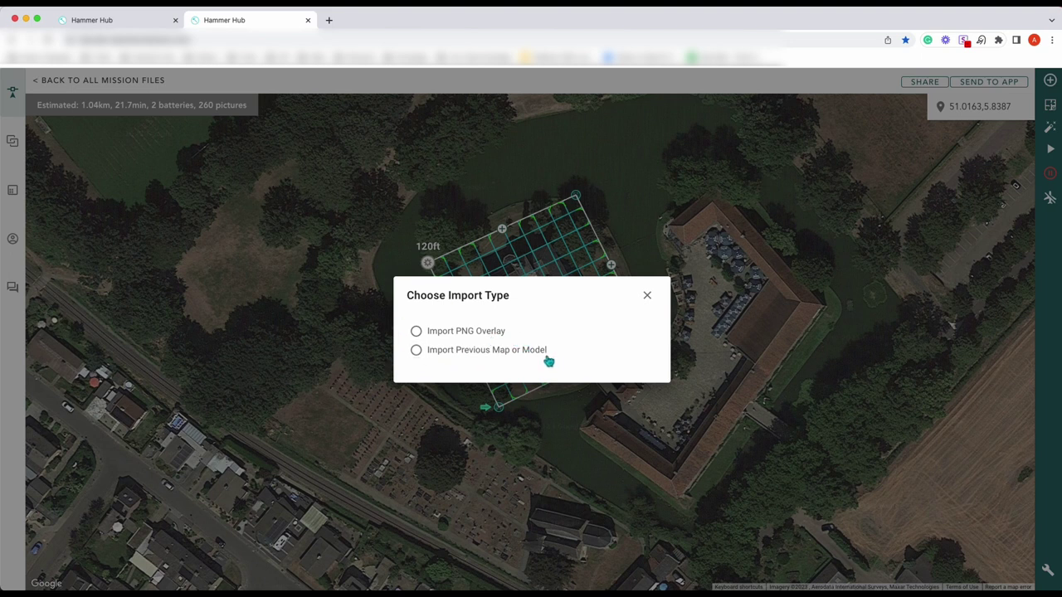
pyautogui.click(417, 350)
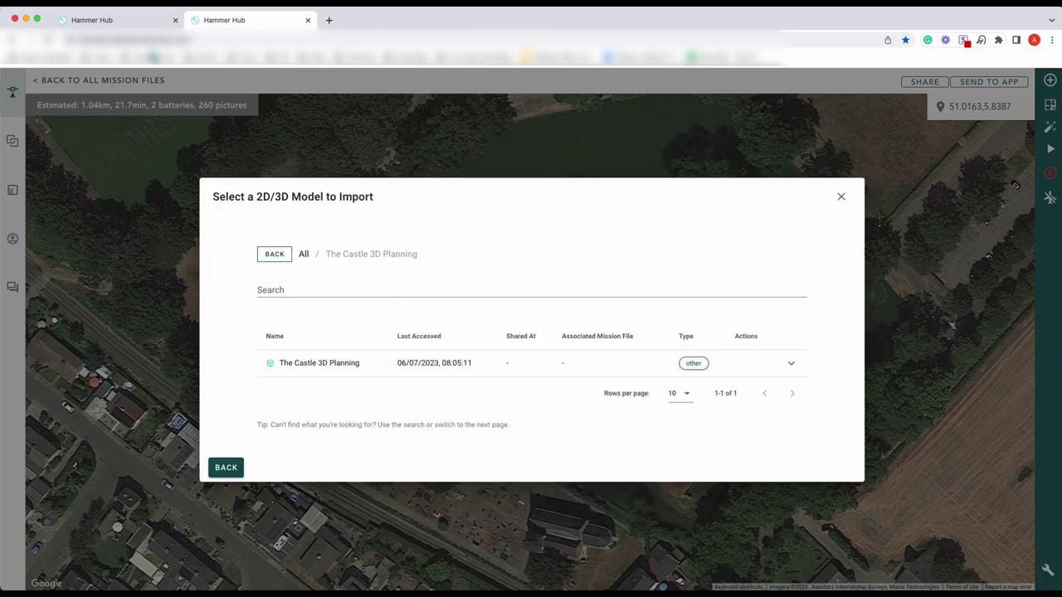
pyautogui.click(346, 371)
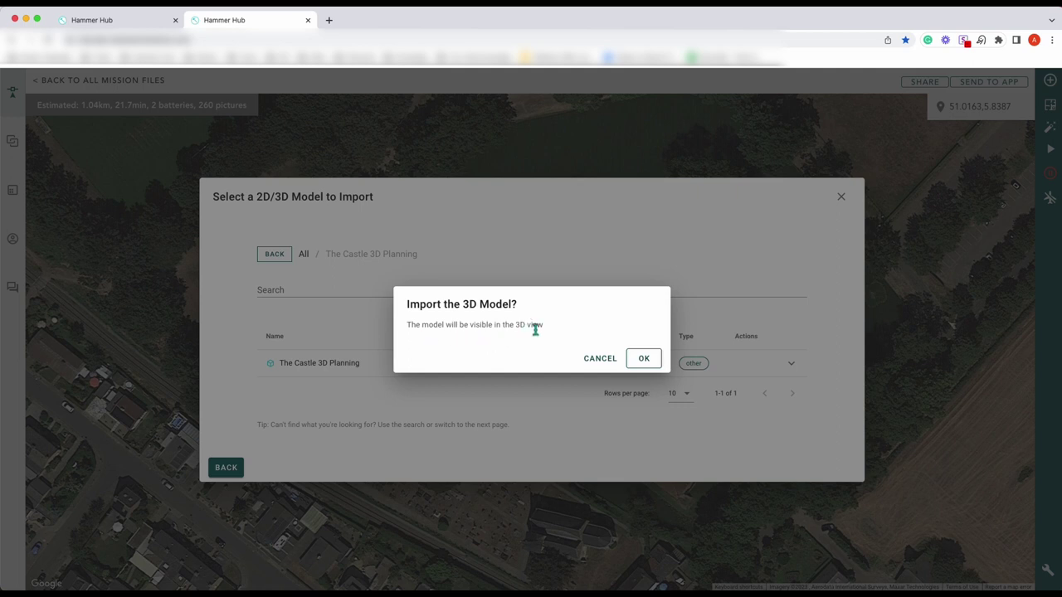
pyautogui.click(644, 359)
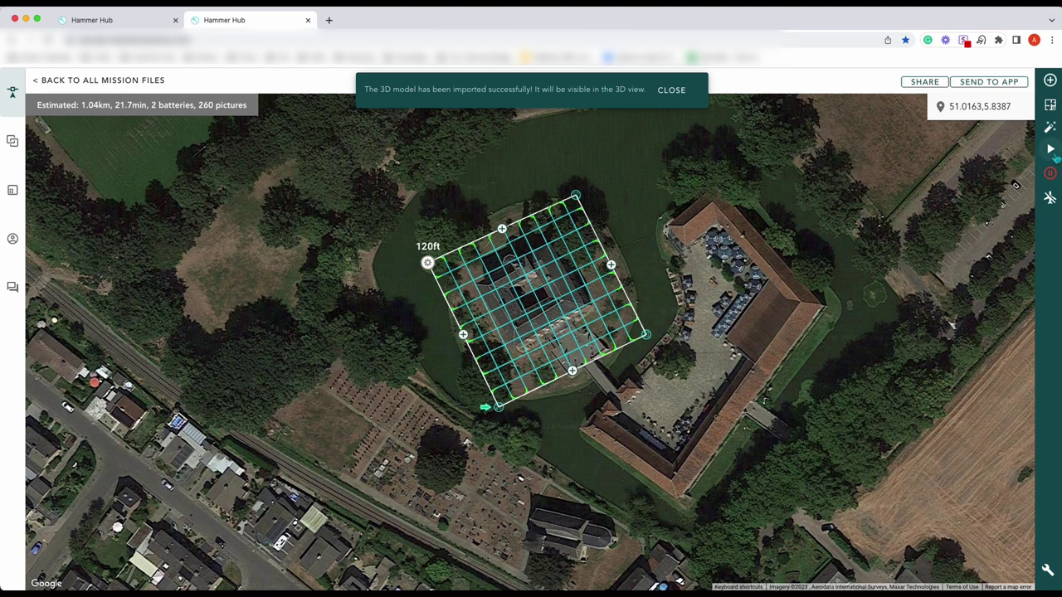
# Simulate the mission in the enlarged 3D view, examine the flight path around the castle, and return to the mission files list
pyautogui.click(1052, 150)
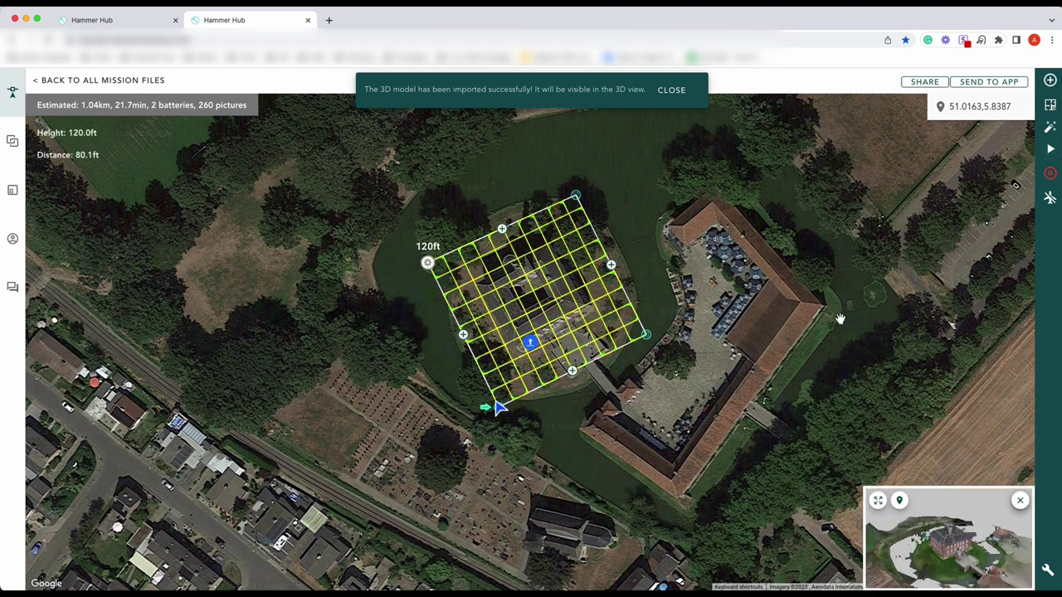
pyautogui.click(879, 503)
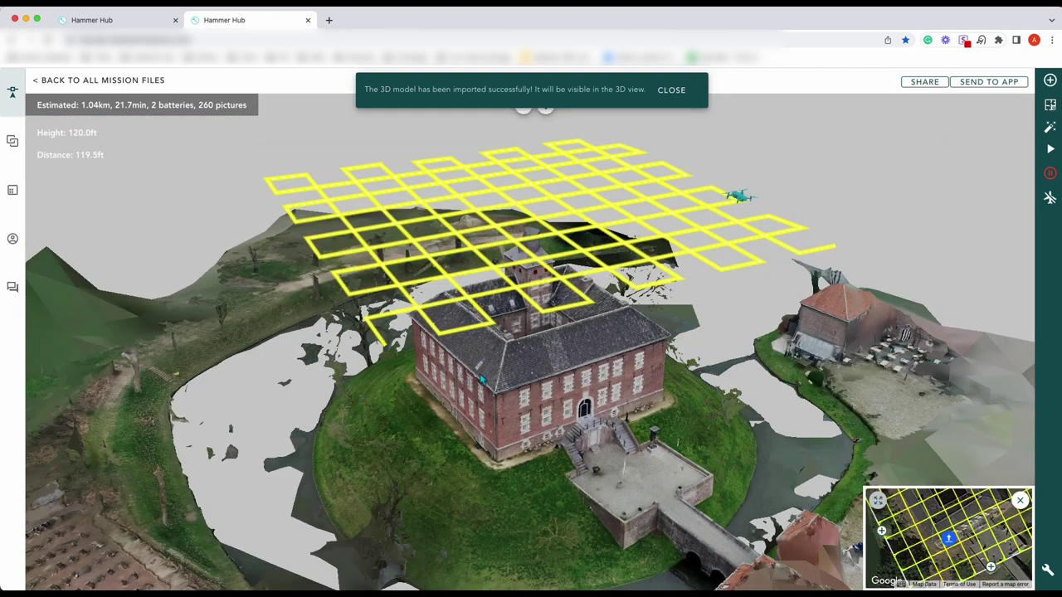
pyautogui.moveTo(500, 375); pyautogui.dragTo(407, 355)
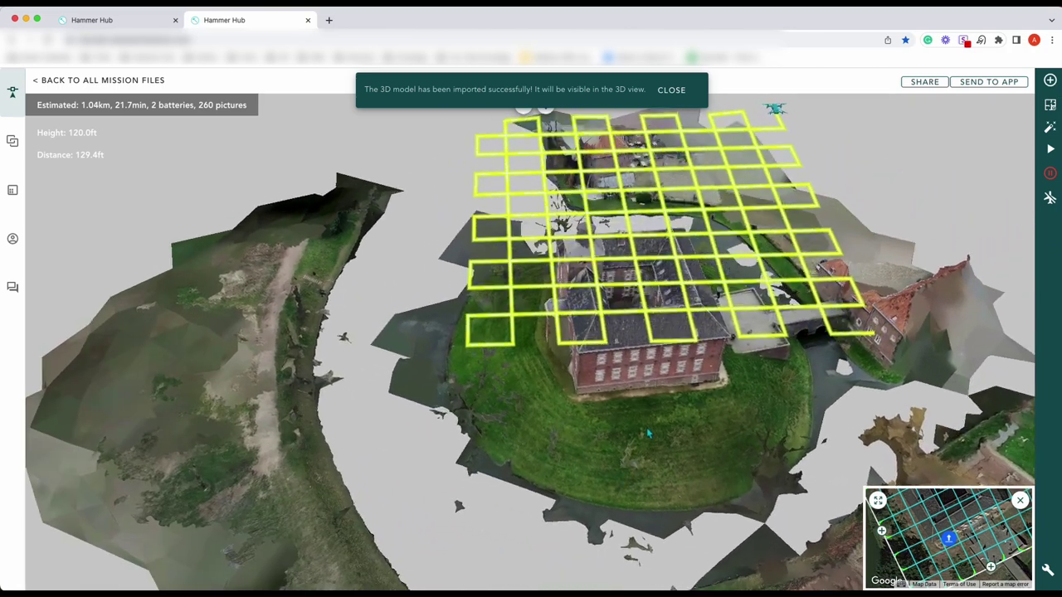
pyautogui.moveTo(648, 432); pyautogui.dragTo(566, 480)
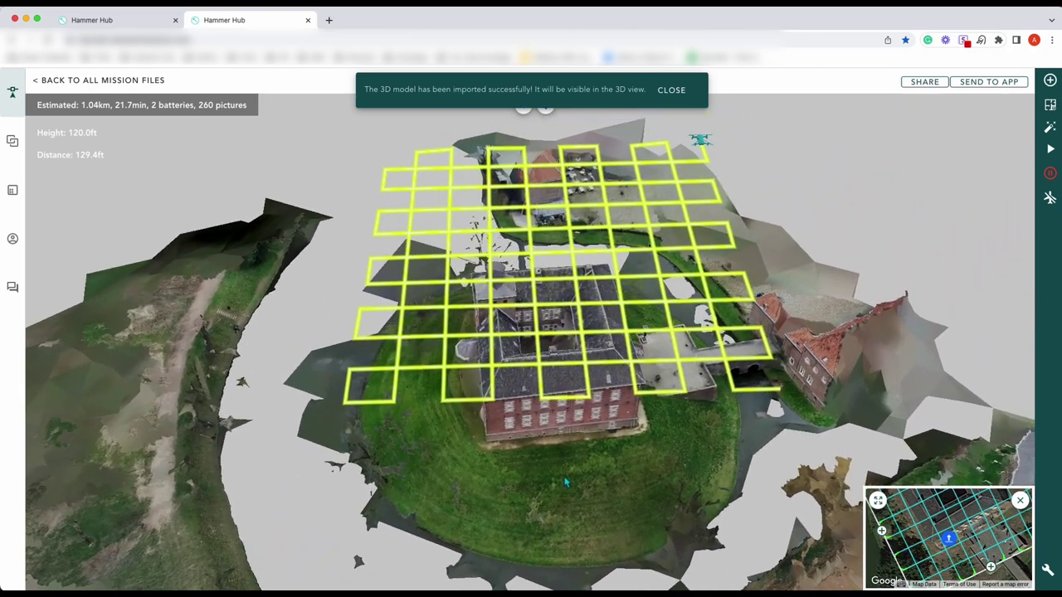
pyautogui.click(88, 81)
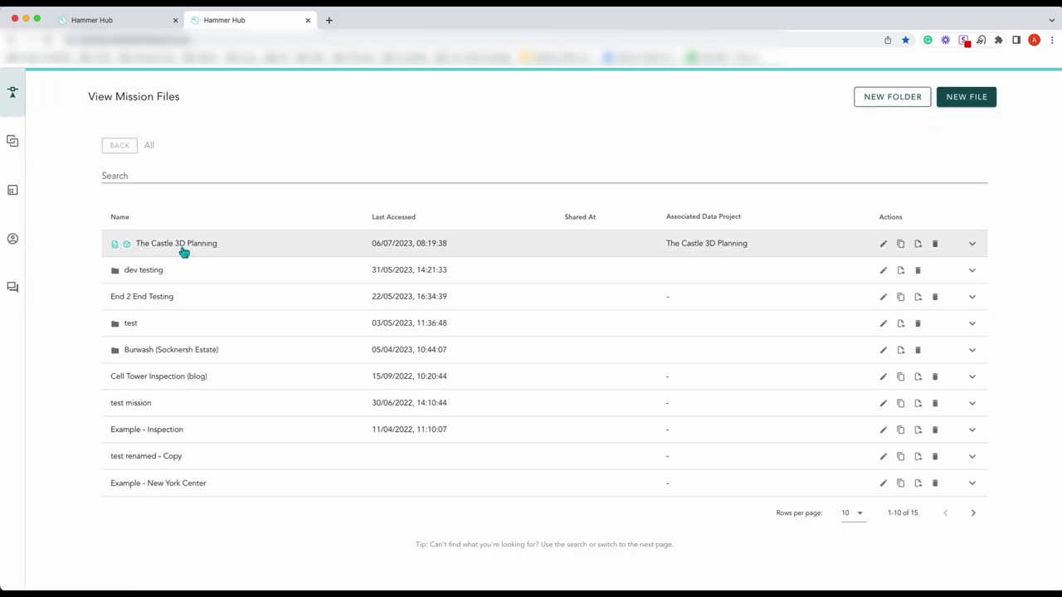
# Open the mission file "The Castle 3D Planning" and add a Facade Mapping mission with its line drawn along the castle's eastern side
pyautogui.click(184, 248)
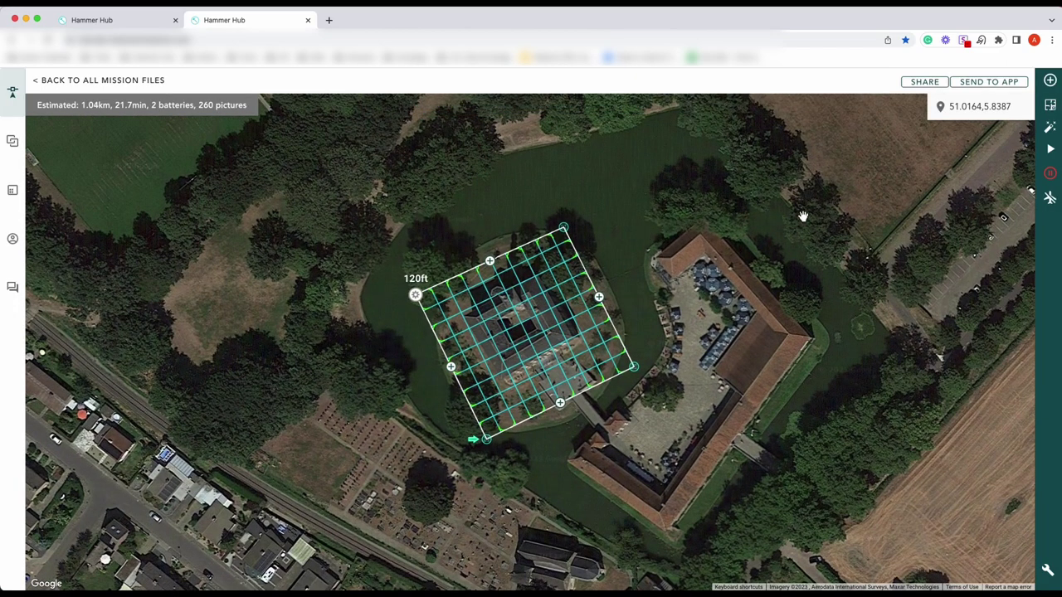
pyautogui.click(1051, 81)
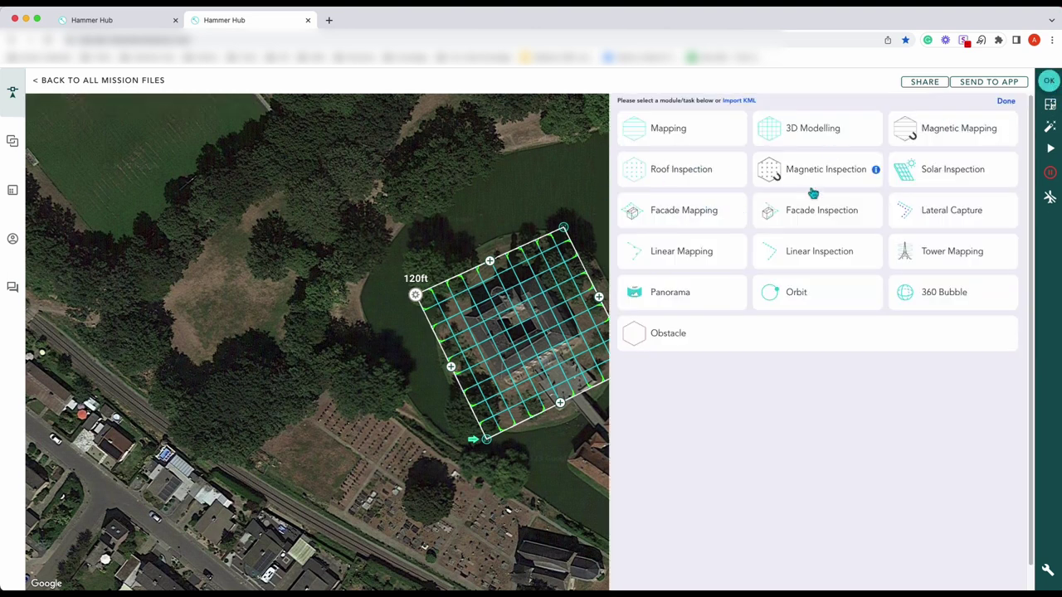
pyautogui.click(650, 210)
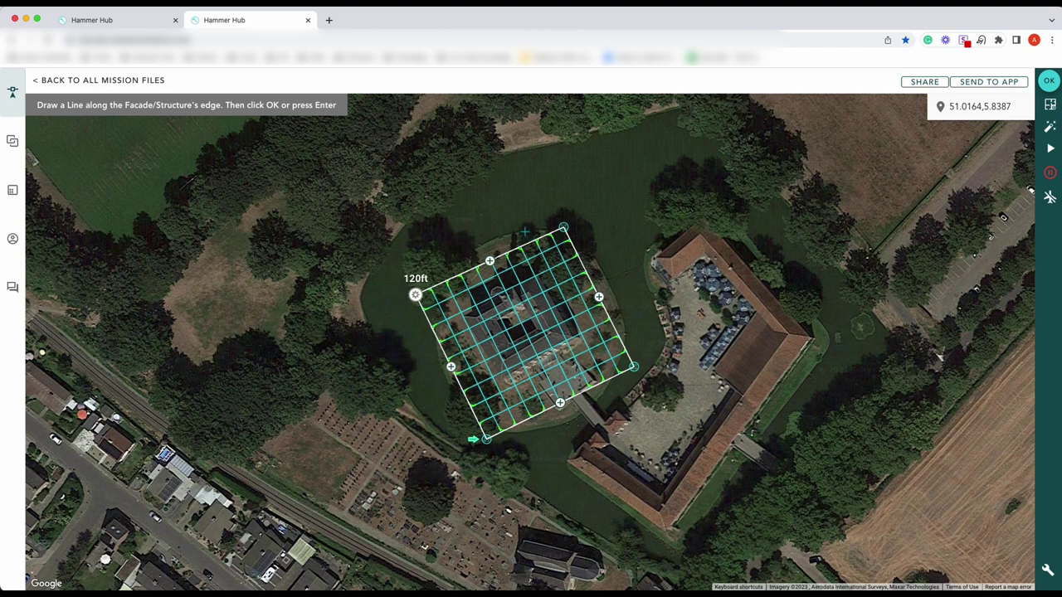
pyautogui.click(527, 237)
pyautogui.click(609, 399)
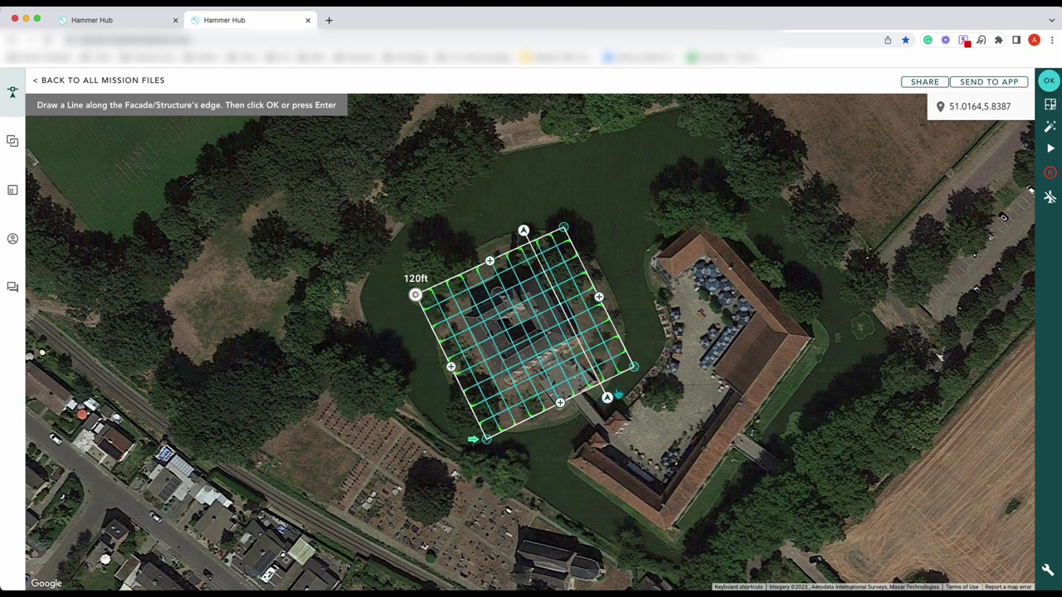
pyautogui.click(1050, 80)
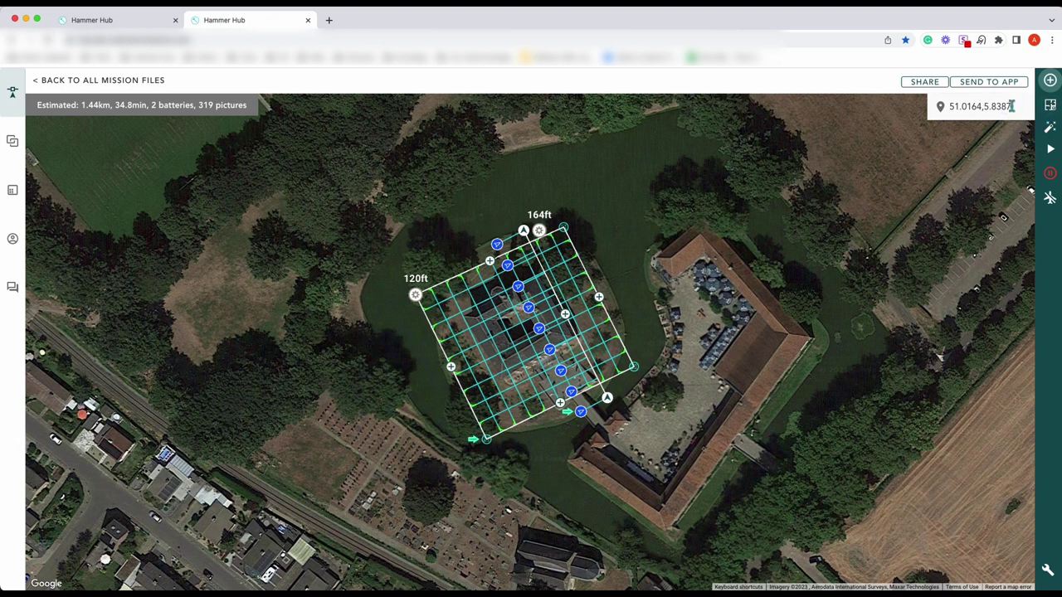
# Delete the 120 ft 3D Modelling grid mission over the castle, keeping the facade mission
pyautogui.click(1050, 127)
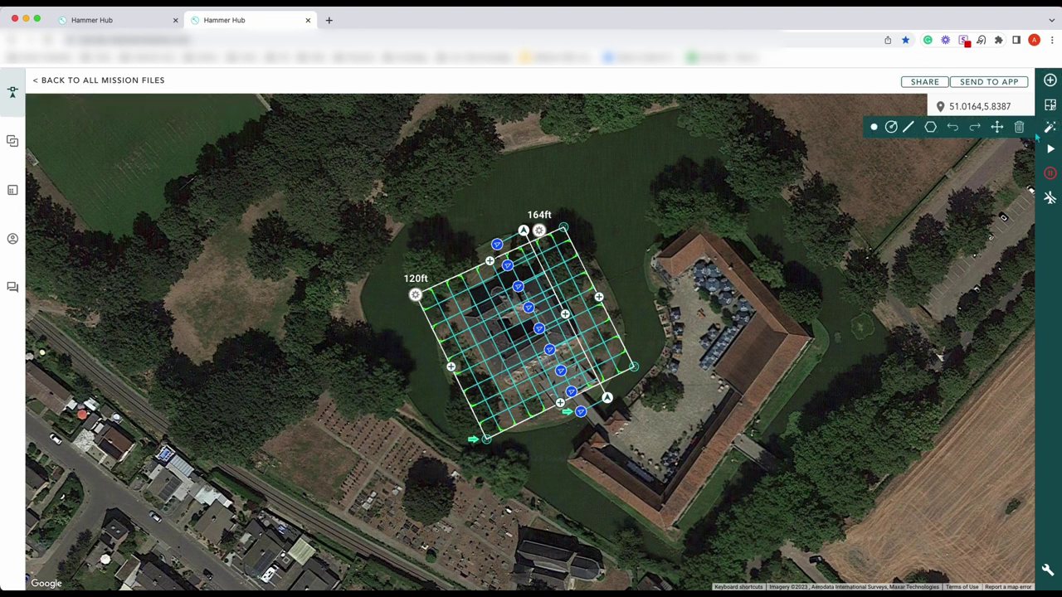
pyautogui.click(1016, 127)
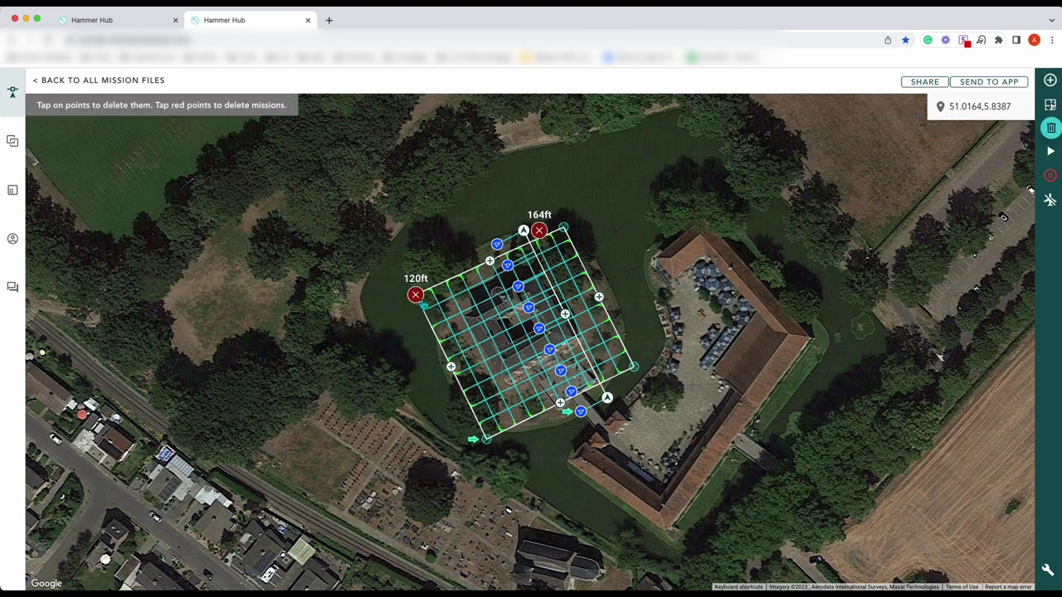
pyautogui.click(416, 295)
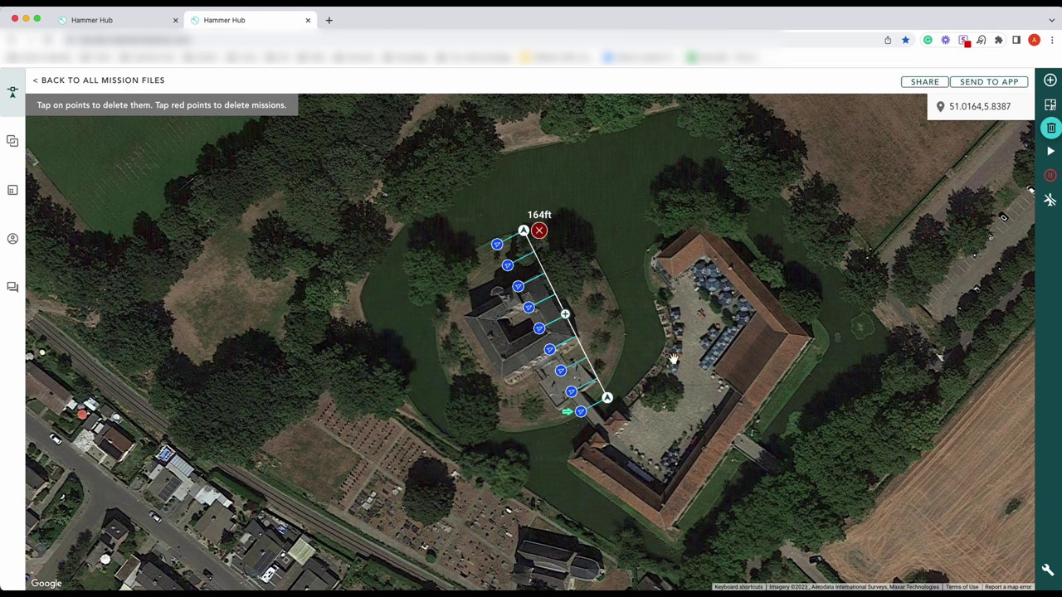
pyautogui.click(1050, 127)
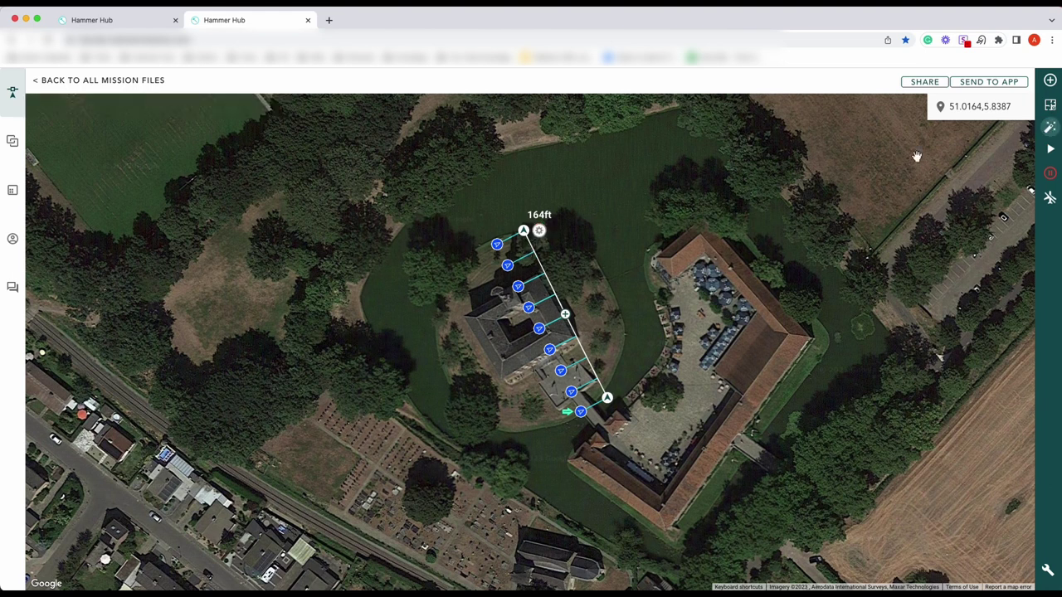
# Rotate the Facade Mapping mission's points by 180 degrees and set its top altitude to 120 ft
pyautogui.click(540, 230)
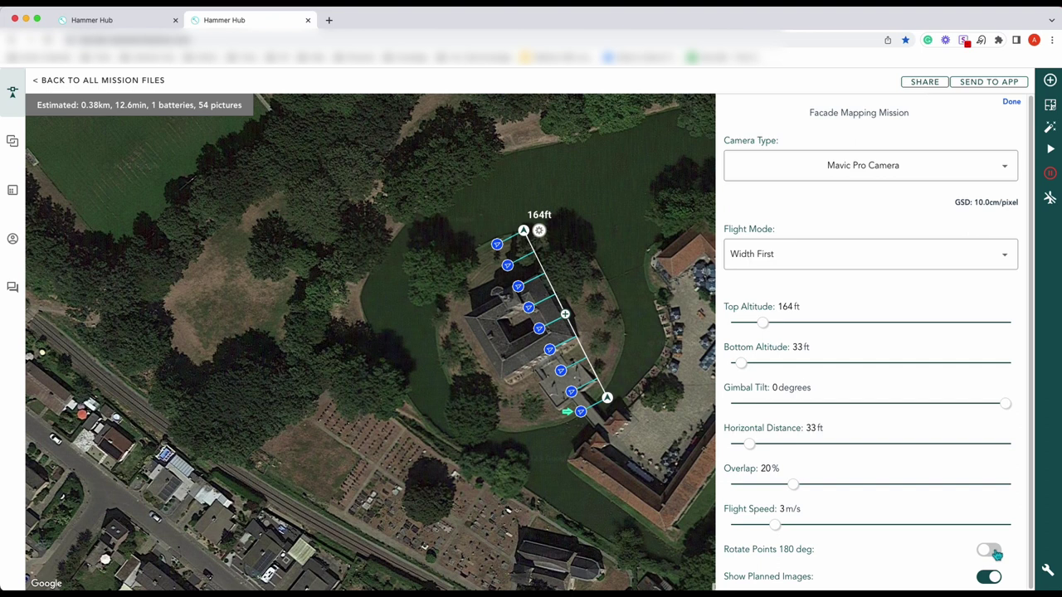
pyautogui.click(988, 551)
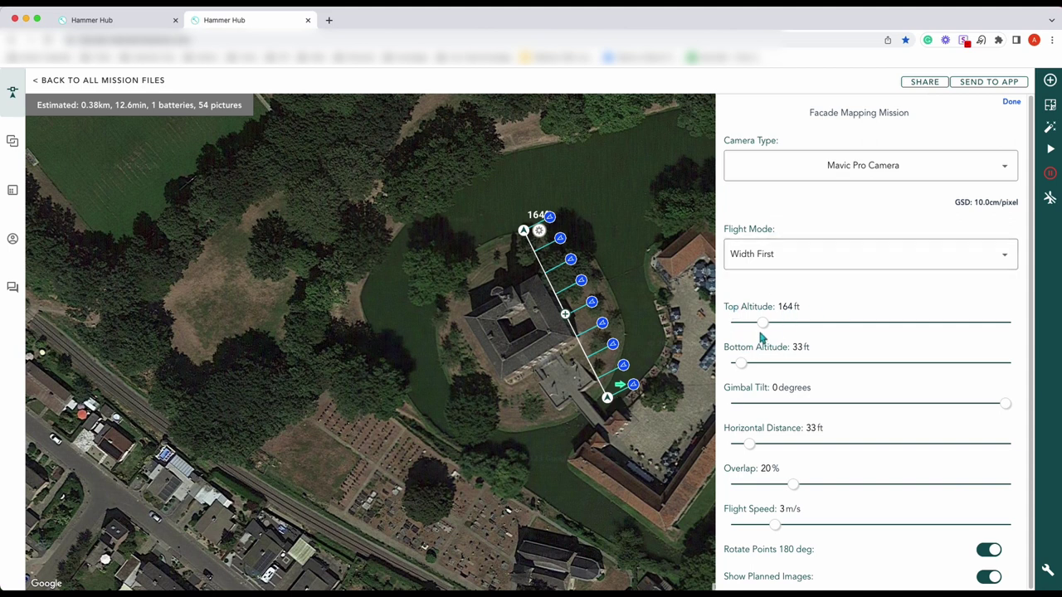
pyautogui.click(785, 307)
pyautogui.doubleClick(784, 306)
pyautogui.write('120')
pyautogui.press('Return')
pyautogui.click(799, 346)
pyautogui.doubleClick(800, 347)
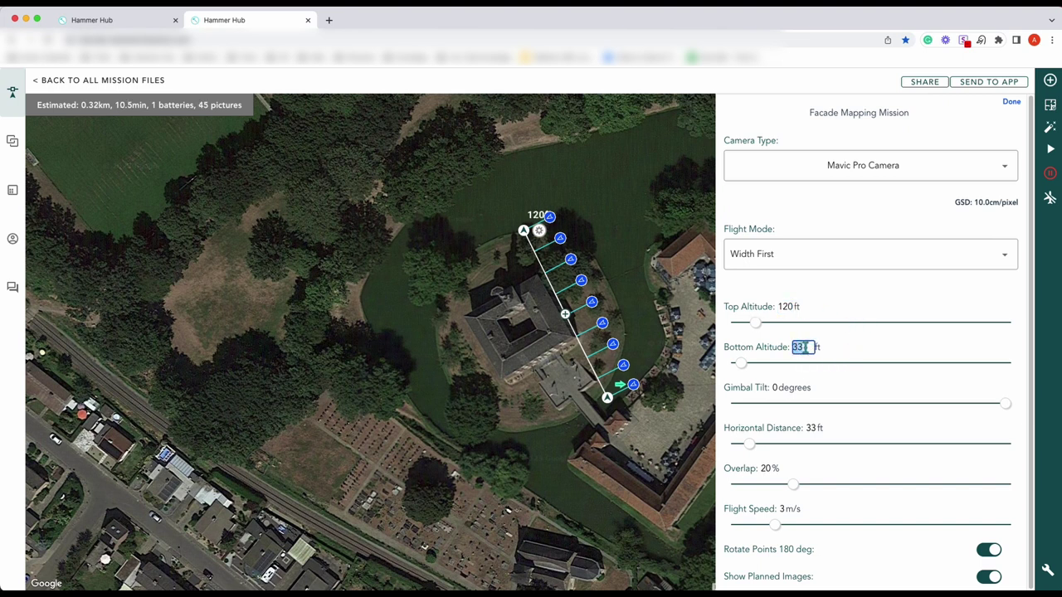
pyautogui.click(880, 348)
# Choose the Mavic 2 Pro Camera for the facade mission and nudge the facade line's southern end point slightly away from the castle
pyautogui.click(979, 170)
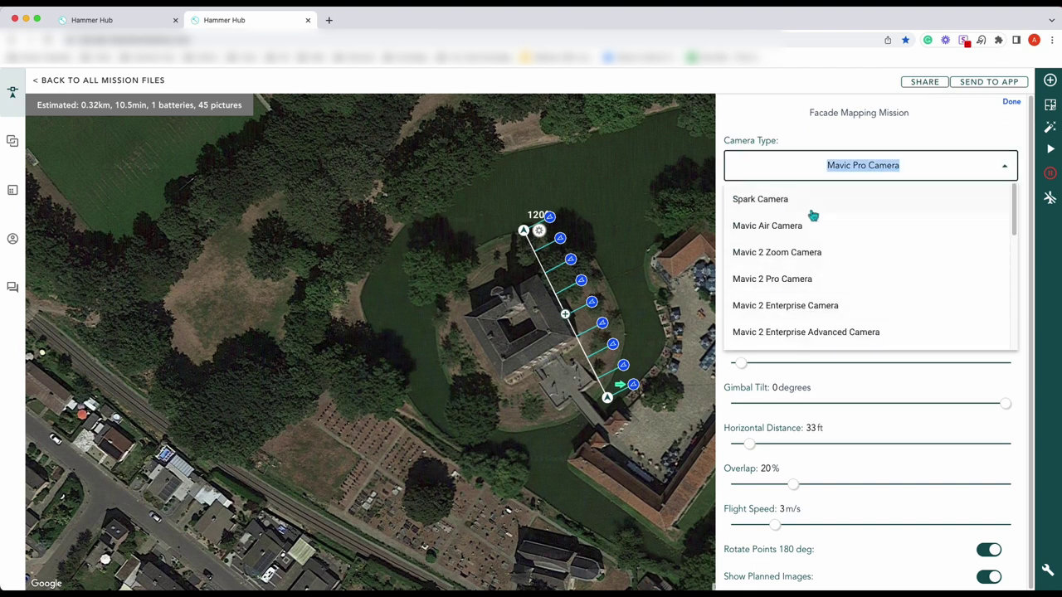
pyautogui.click(782, 282)
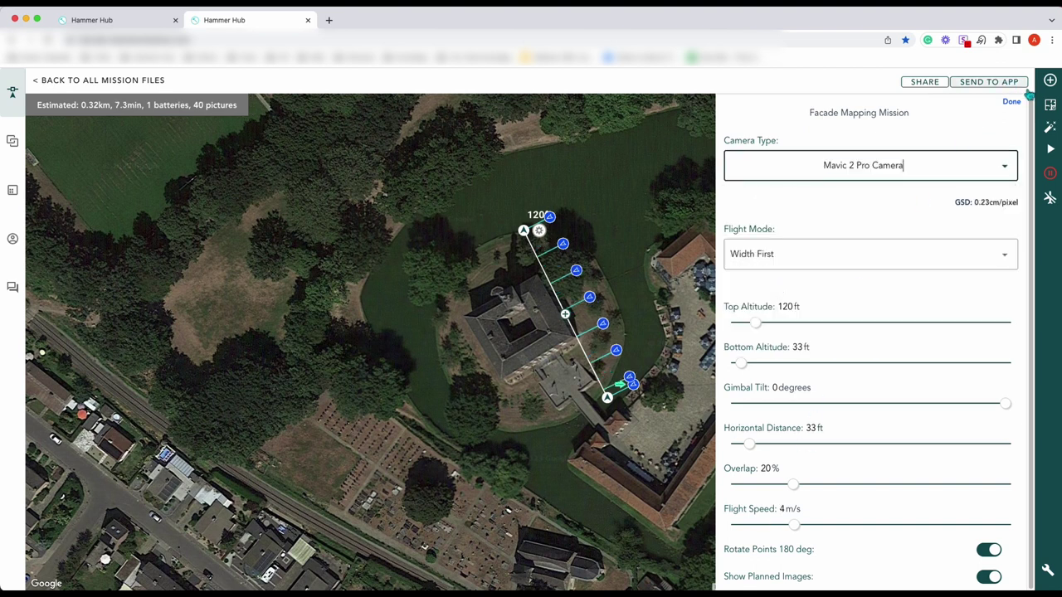
pyautogui.click(1011, 103)
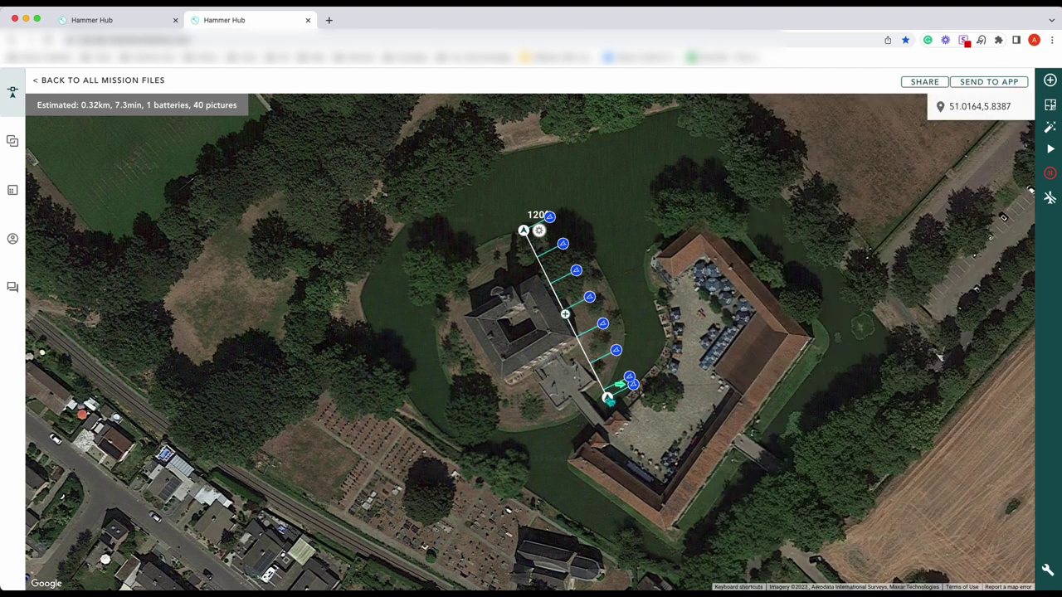
pyautogui.moveTo(609, 397); pyautogui.dragTo(615, 393)
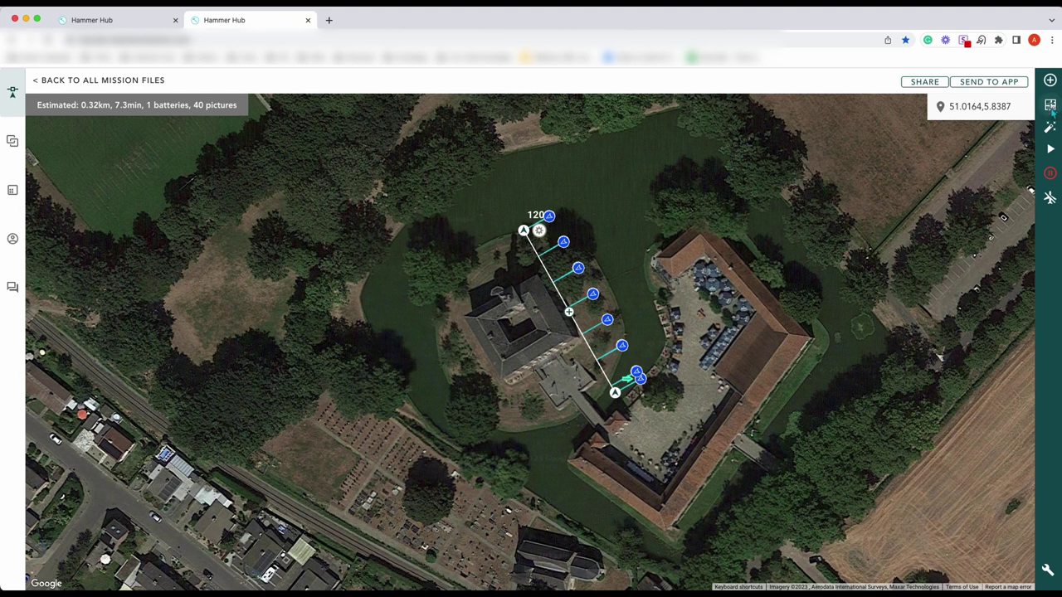
# Try to import the previous 3D model "The Castle 3D Planning" into the mission file again
pyautogui.click(1050, 107)
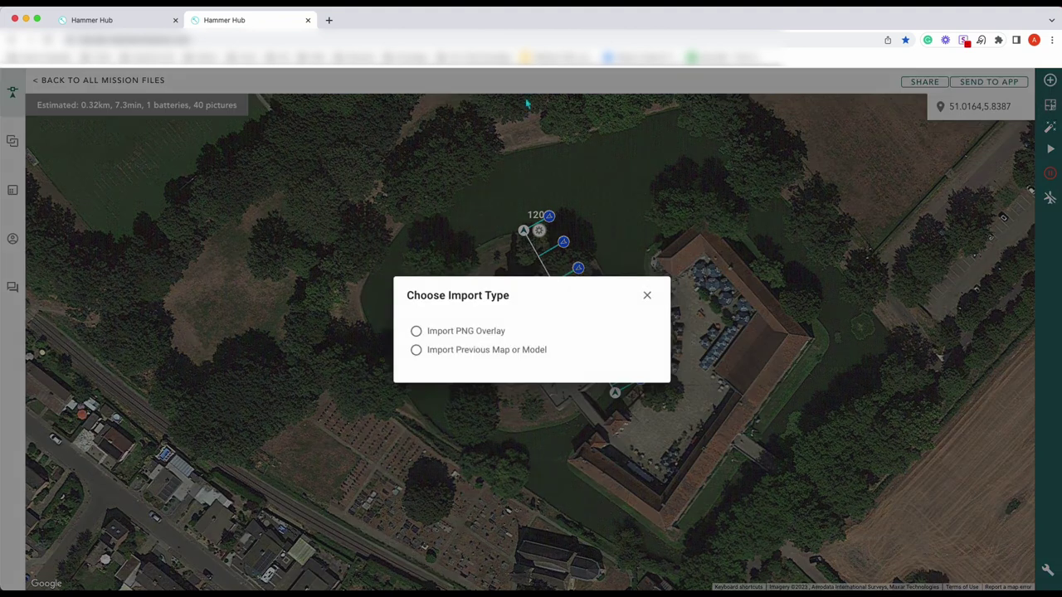
pyautogui.click(417, 352)
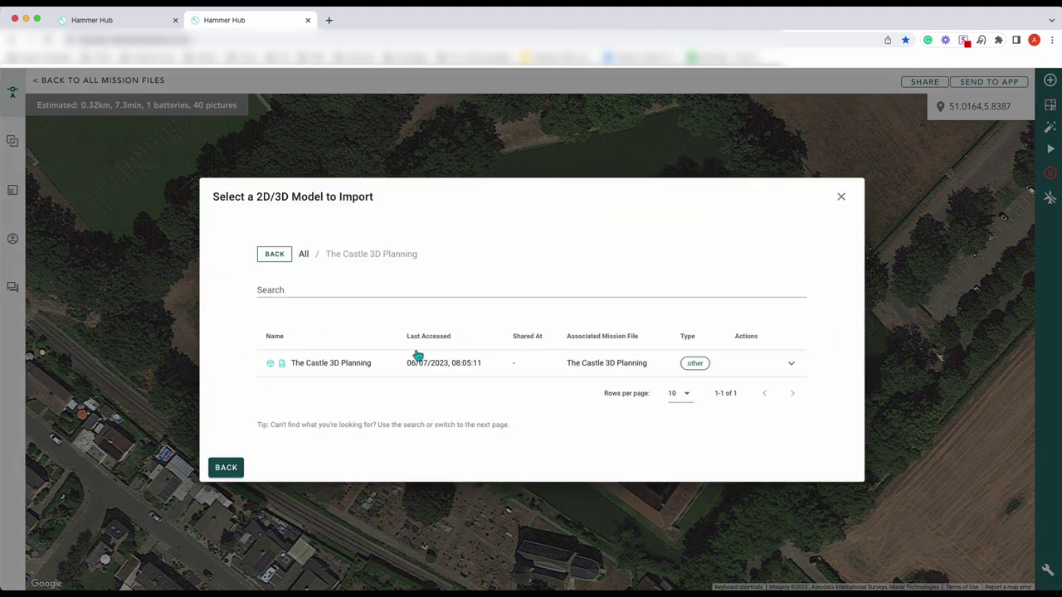
pyautogui.click(317, 373)
pyautogui.click(632, 362)
pyautogui.click(328, 369)
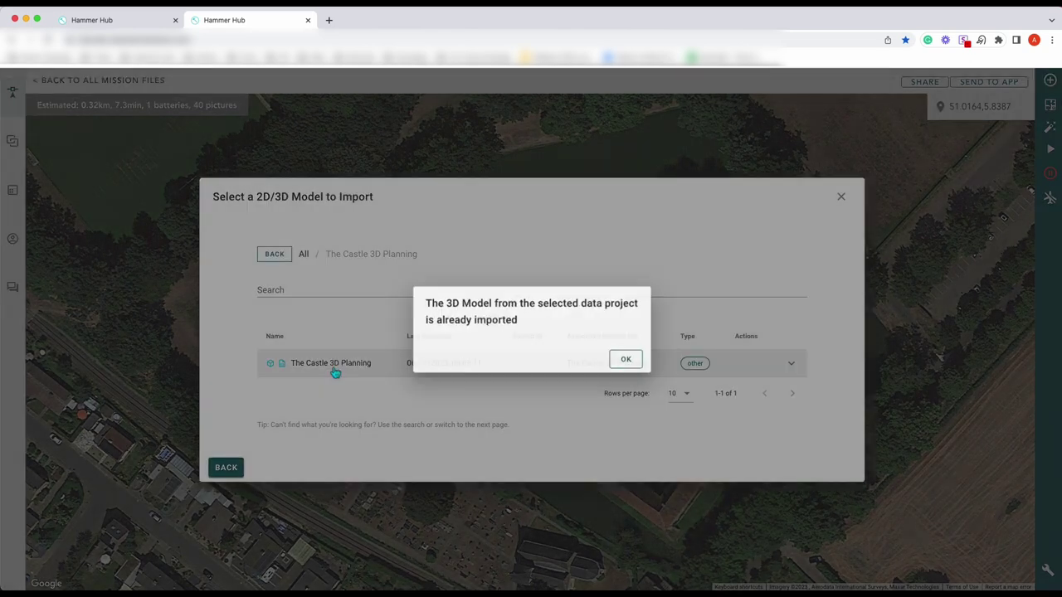
pyautogui.click(632, 365)
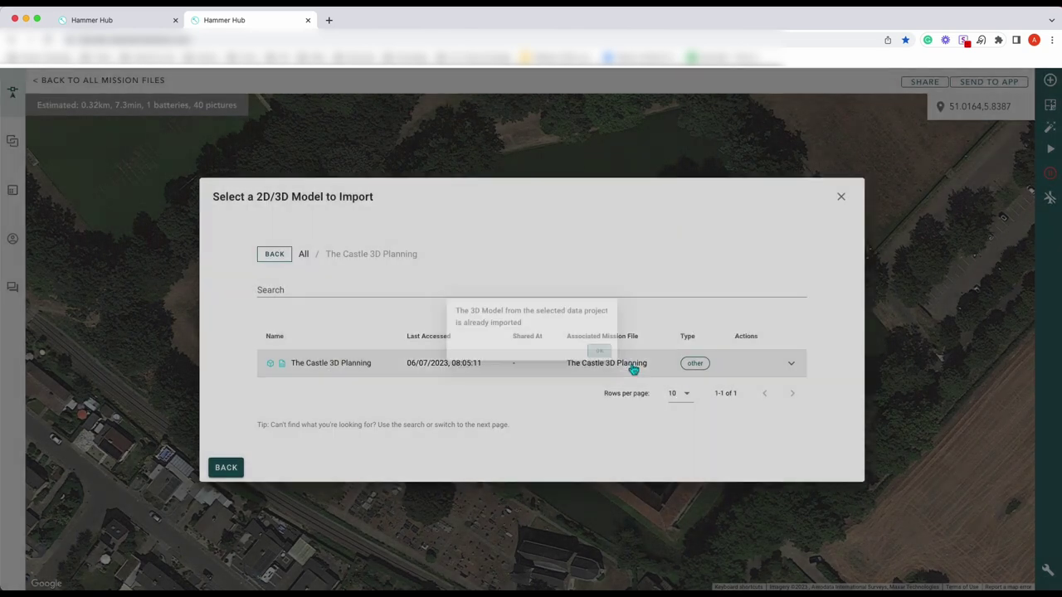
pyautogui.click(839, 195)
pyautogui.click(839, 206)
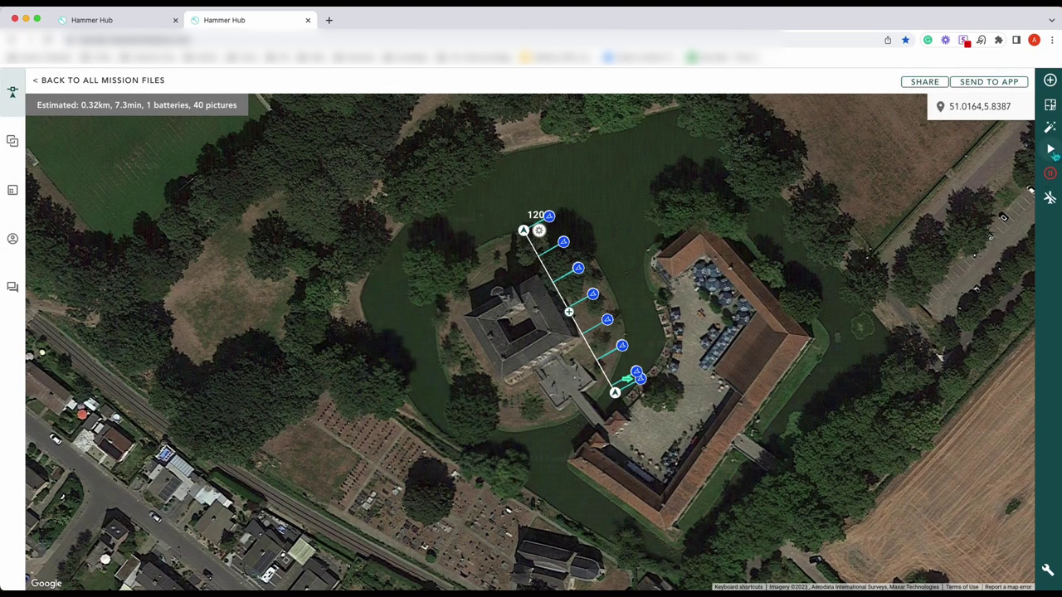
# Simulate the facade mission in the enlarged 3D view and examine its flight path beside the castle from several angles
pyautogui.click(1051, 150)
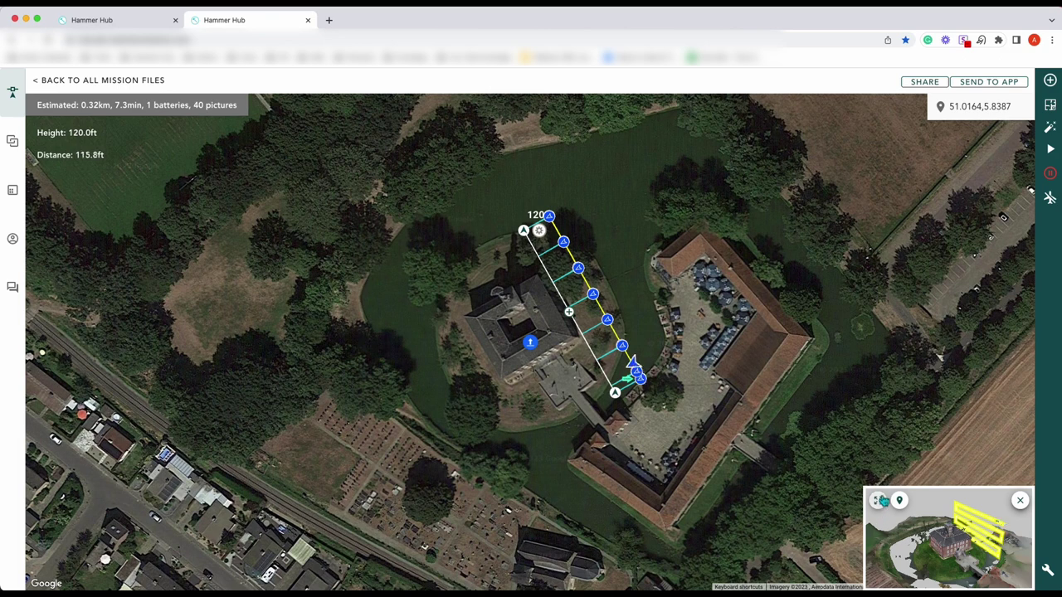
pyautogui.click(880, 501)
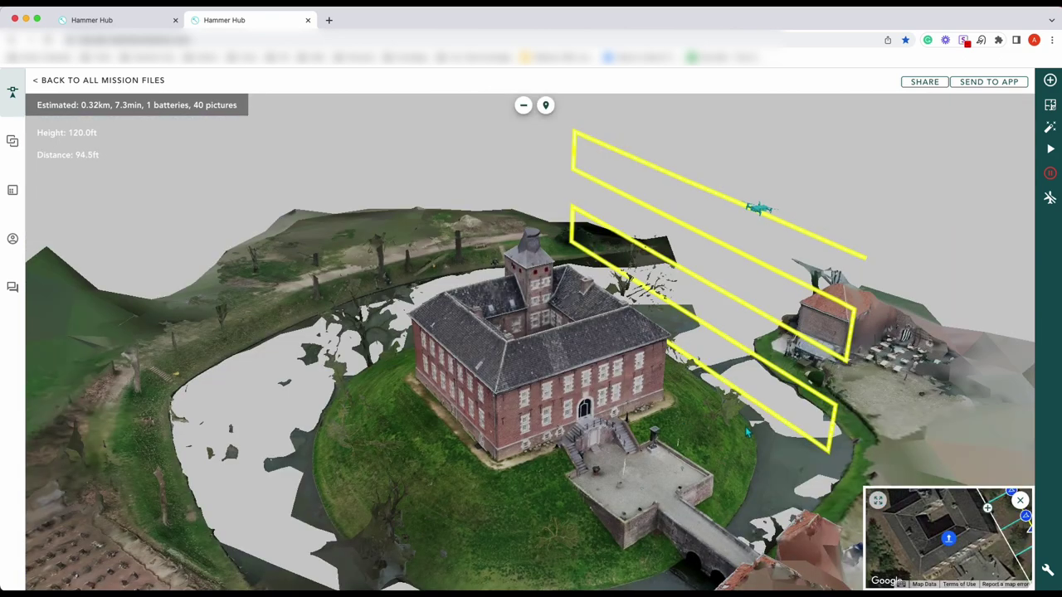
pyautogui.moveTo(746, 428); pyautogui.dragTo(693, 429)
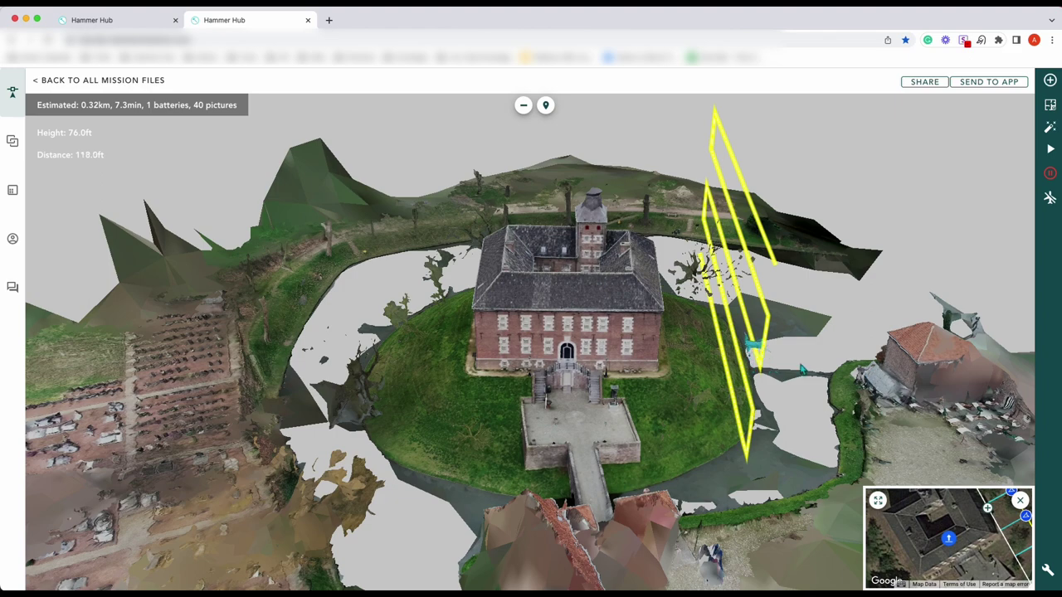
pyautogui.moveTo(751, 355); pyautogui.dragTo(783, 381)
pyautogui.moveTo(701, 365)
pyautogui.mouseDown()
pyautogui.moveTo(693, 359)
pyautogui.moveTo(722, 358)
pyautogui.mouseUp()
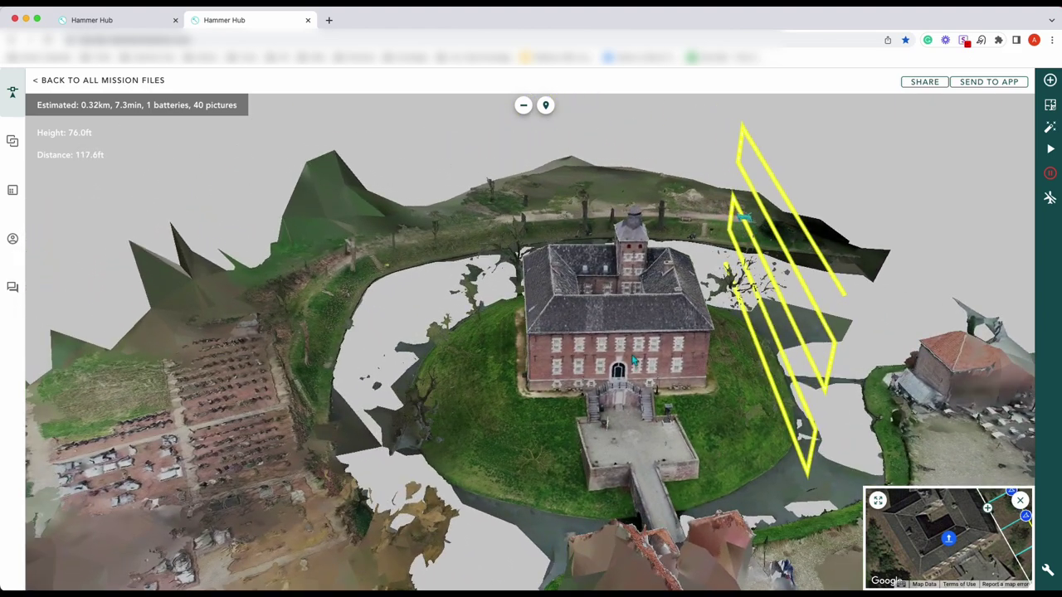
pyautogui.moveTo(632, 359); pyautogui.dragTo(761, 367)
pyautogui.moveTo(578, 371); pyautogui.dragTo(418, 362)
pyautogui.moveTo(472, 392)
pyautogui.mouseDown()
pyautogui.moveTo(482, 390)
pyautogui.moveTo(472, 393)
pyautogui.mouseUp()
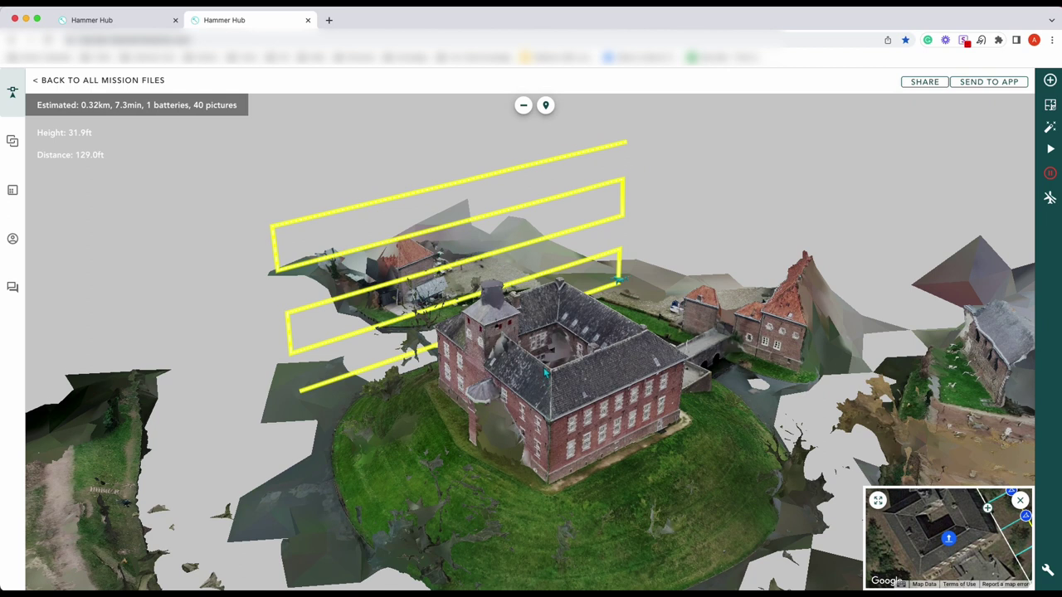
pyautogui.moveTo(543, 370); pyautogui.dragTo(541, 385)
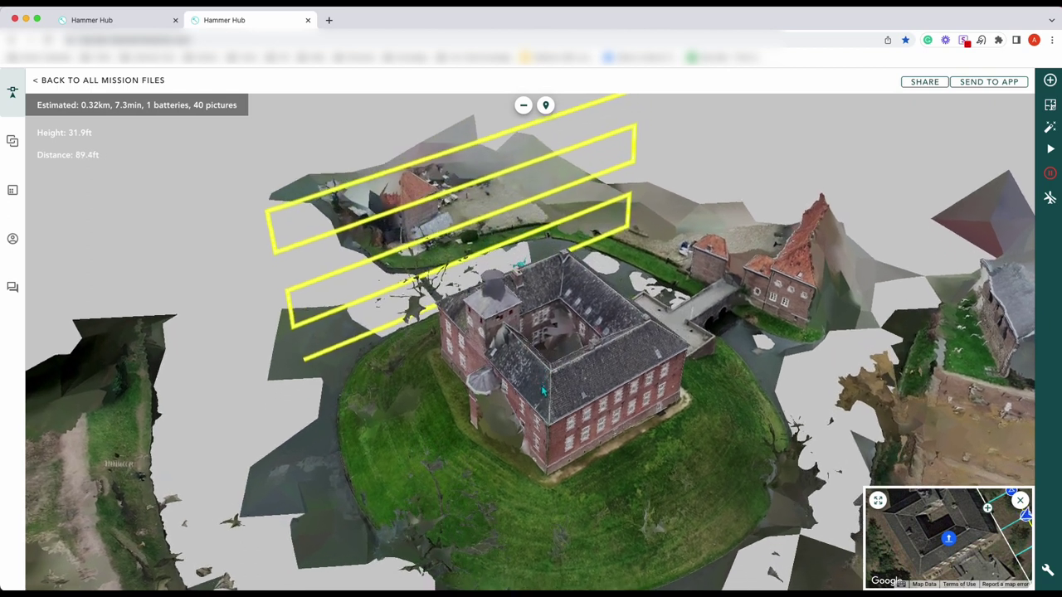
pyautogui.moveTo(479, 332); pyautogui.dragTo(444, 375)
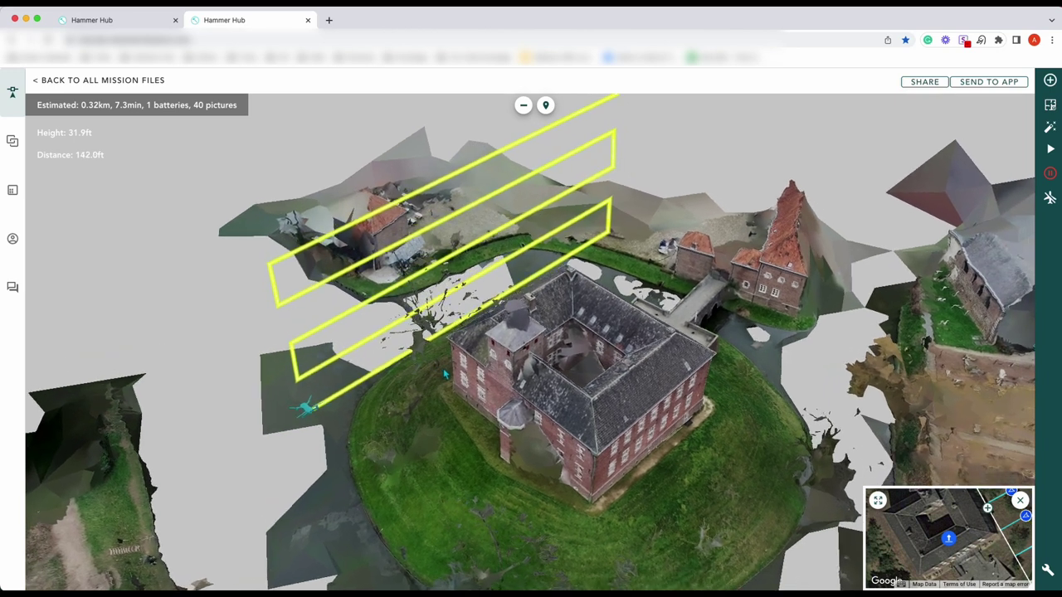